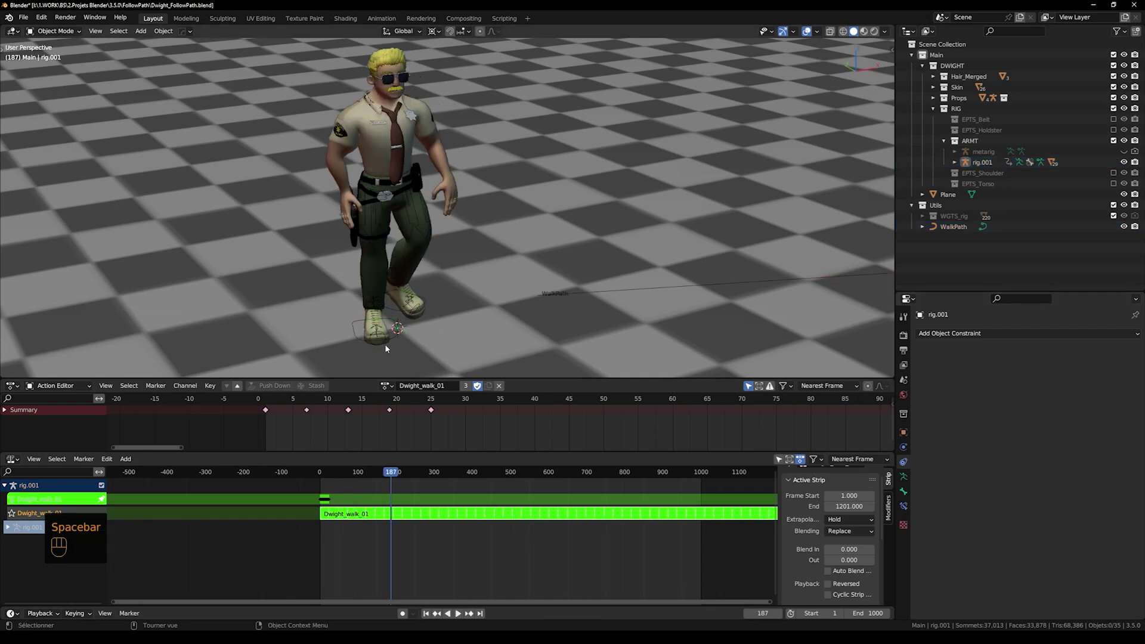
Add a Follow Path constraint targeting WalkPath to the character's rig, with Follow Curve enabled and -Y as the forward axis
key(Tab)
click(395, 341)
click(1066, 334)
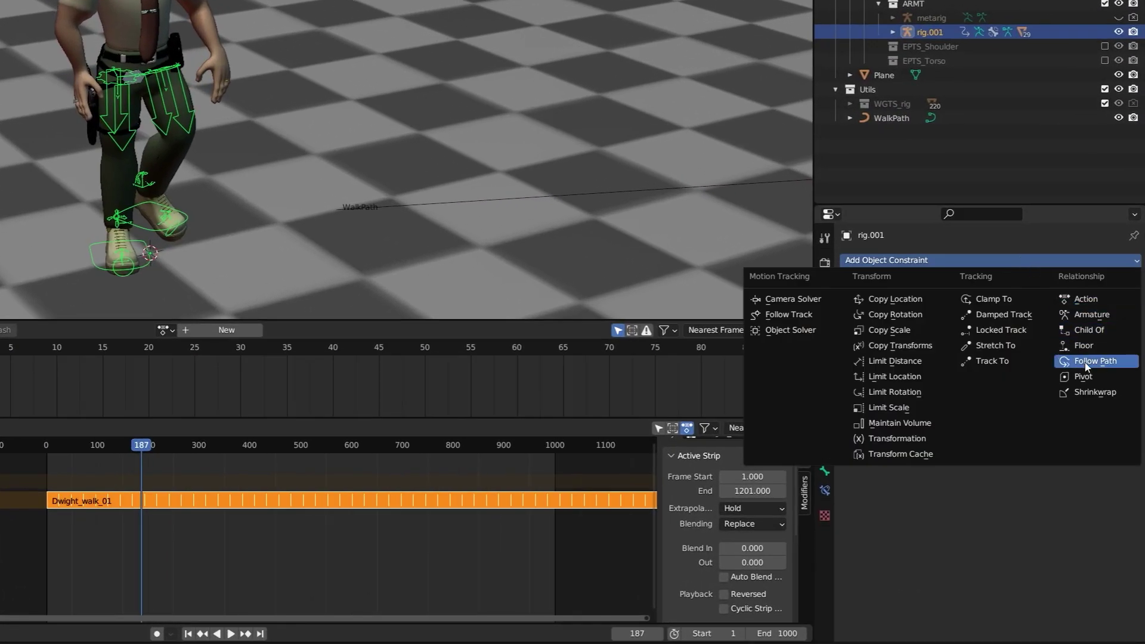
click(1085, 362)
click(1112, 305)
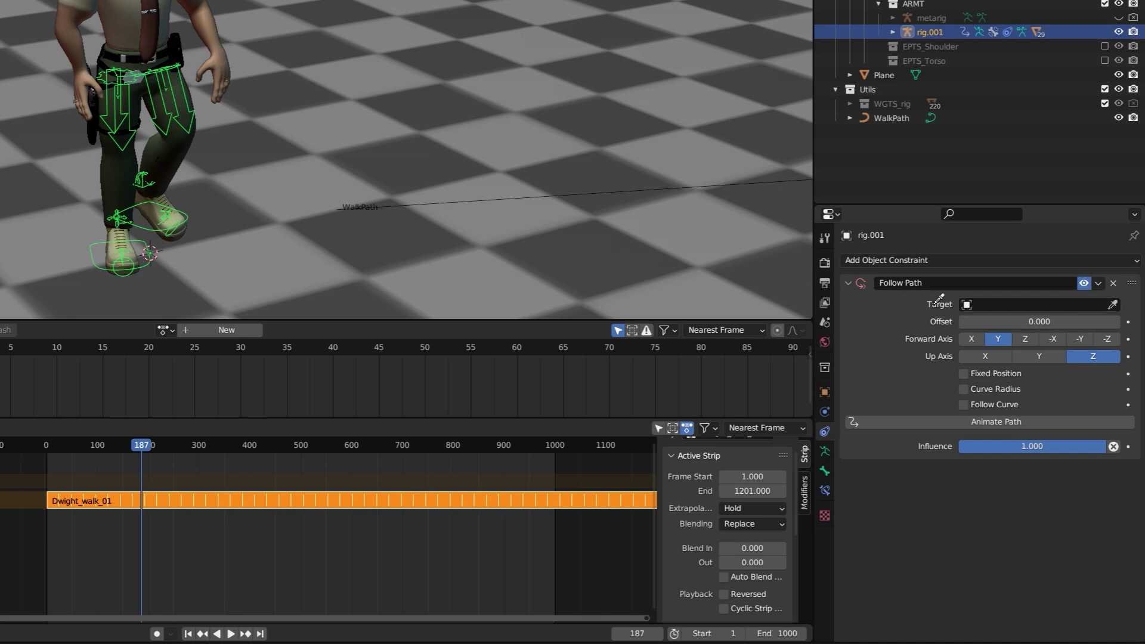
click(639, 191)
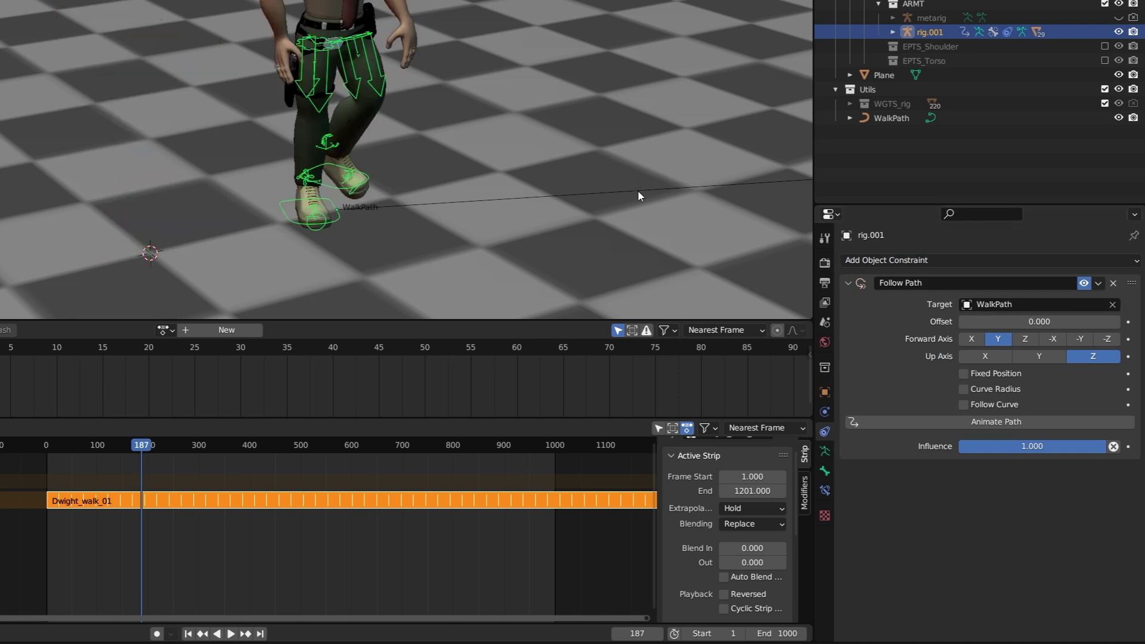
click(966, 405)
click(1082, 338)
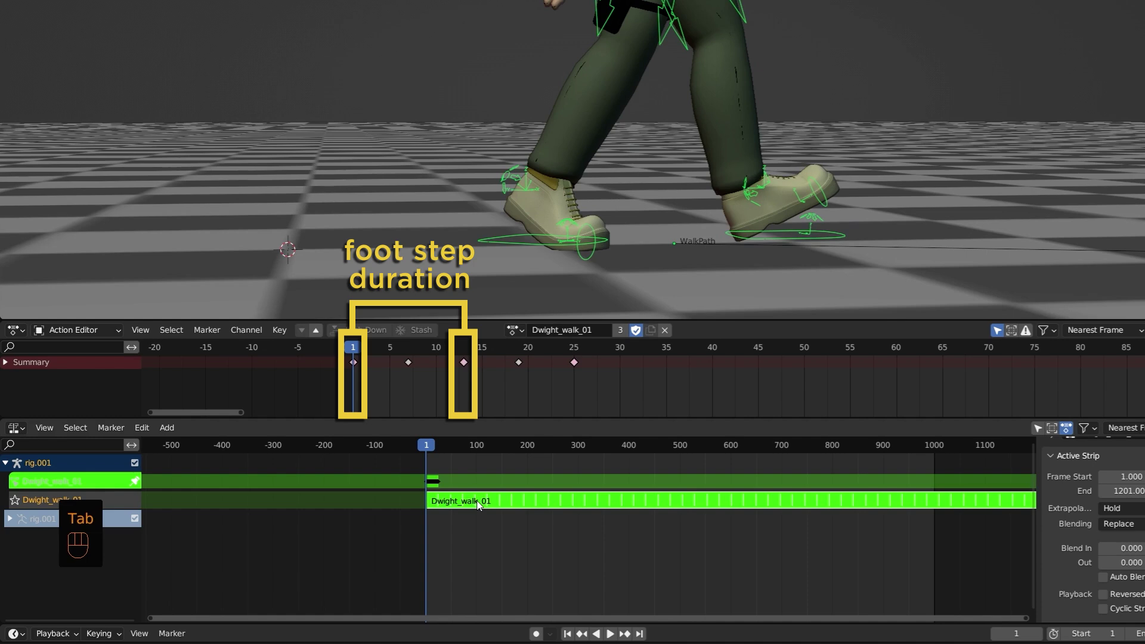
Keyframe the Follow Path constraint's Offset Factor at 0.000 on frame 1 and again on frame 13
key(Tab)
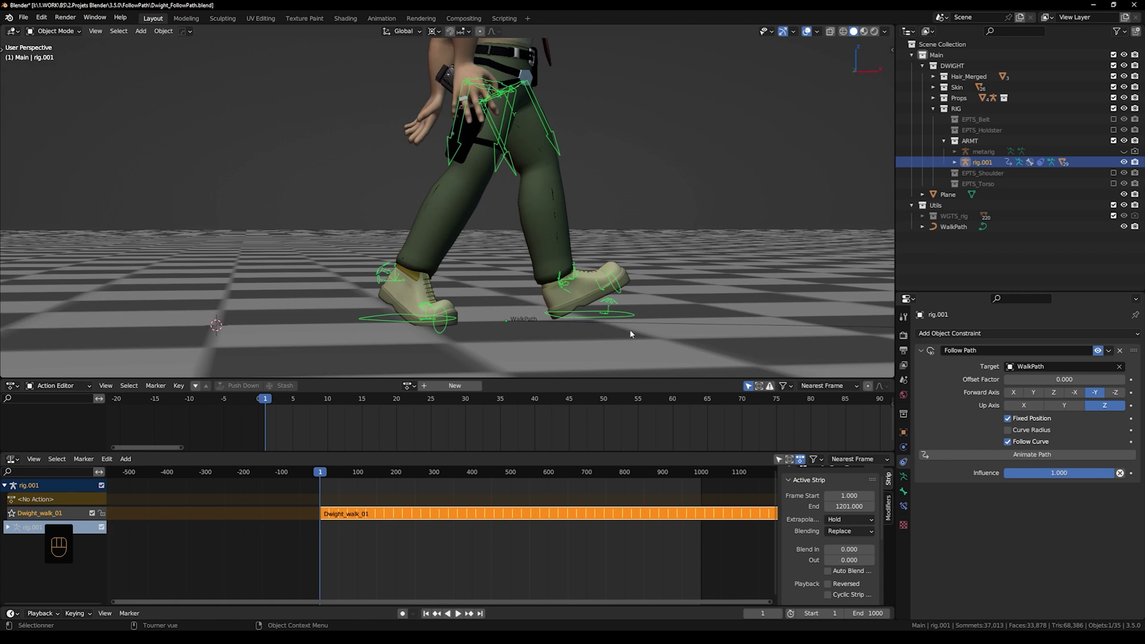
click(1131, 380)
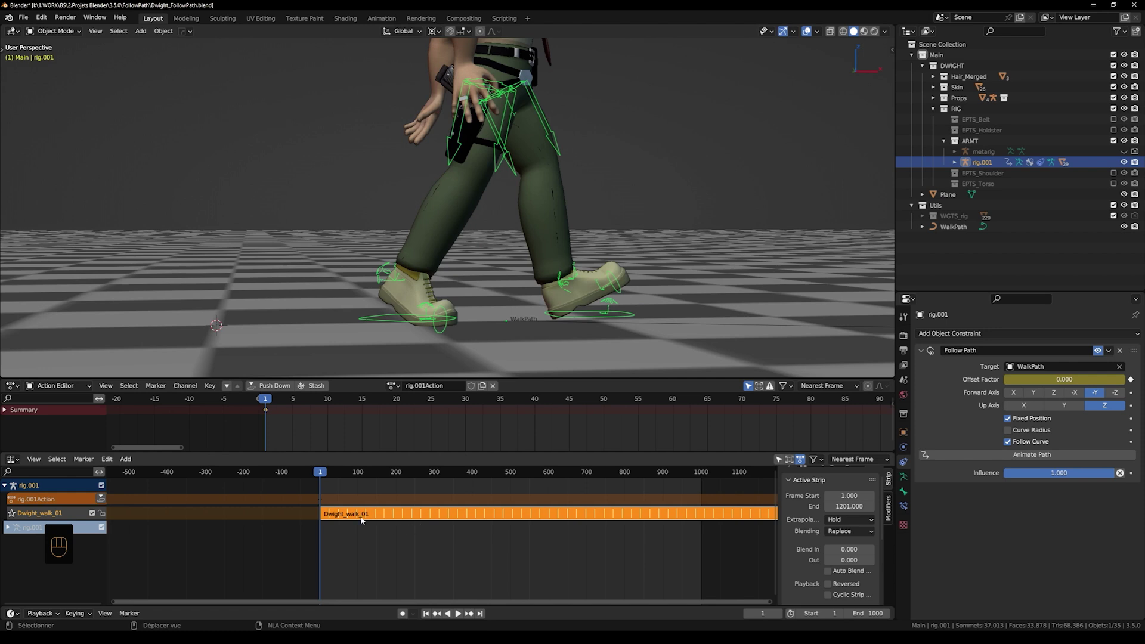
key(Tab)
drag(280, 400, 349, 405)
key(Tab)
click(1130, 380)
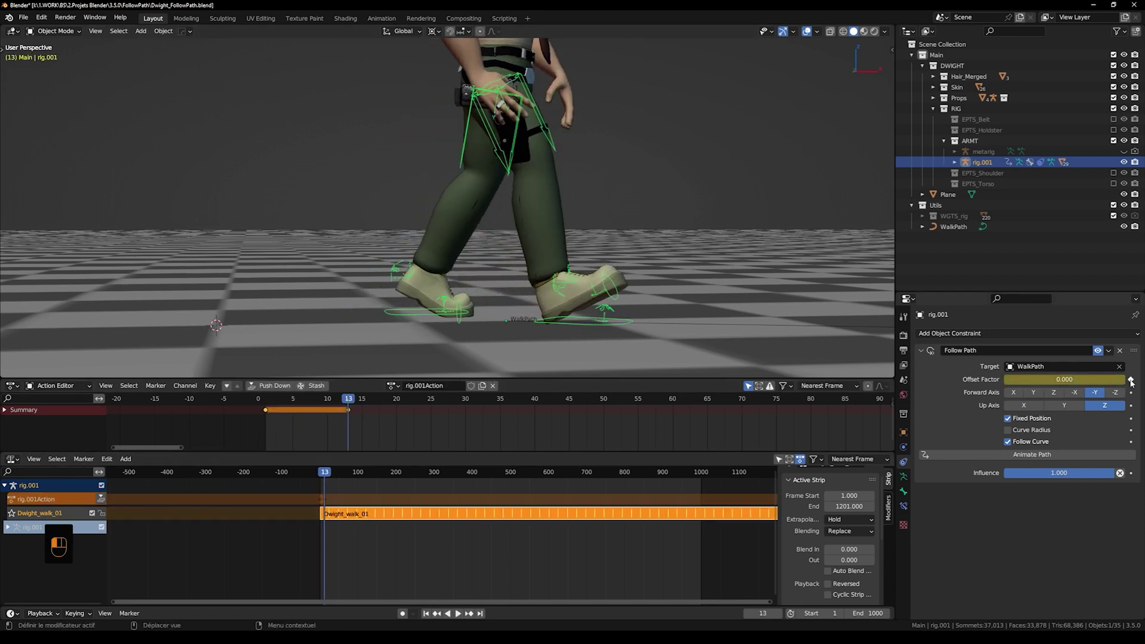
Split the 3D viewport vertically and turn the new area into a Python Console
drag(15, 28, 318, 59)
click(12, 31)
click(256, 72)
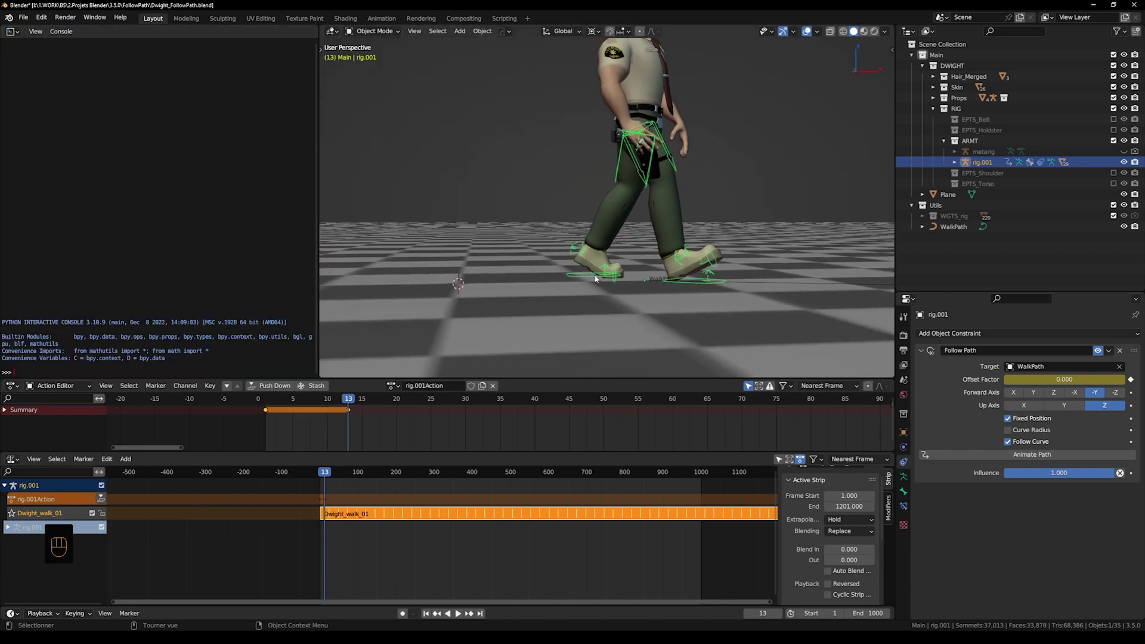
In Pose Mode, copy the right foot IK control's Y location, -0.364625, into the Python console and append a minus sign
key(ctrl+Tab)
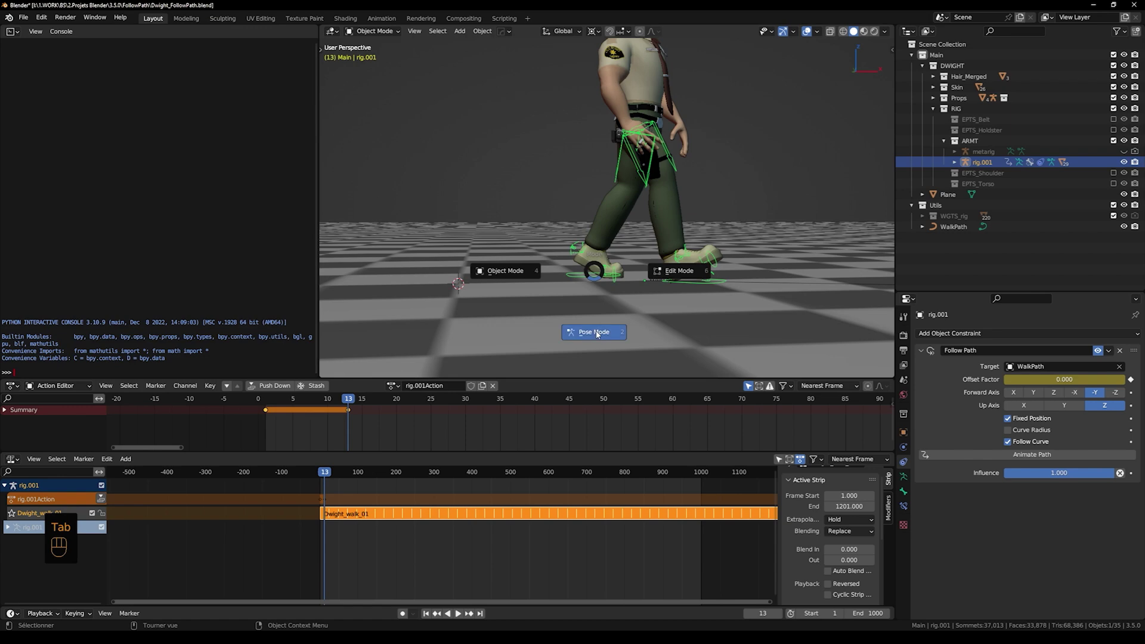
click(588, 327)
click(704, 254)
middle_drag(704, 254, 692, 295)
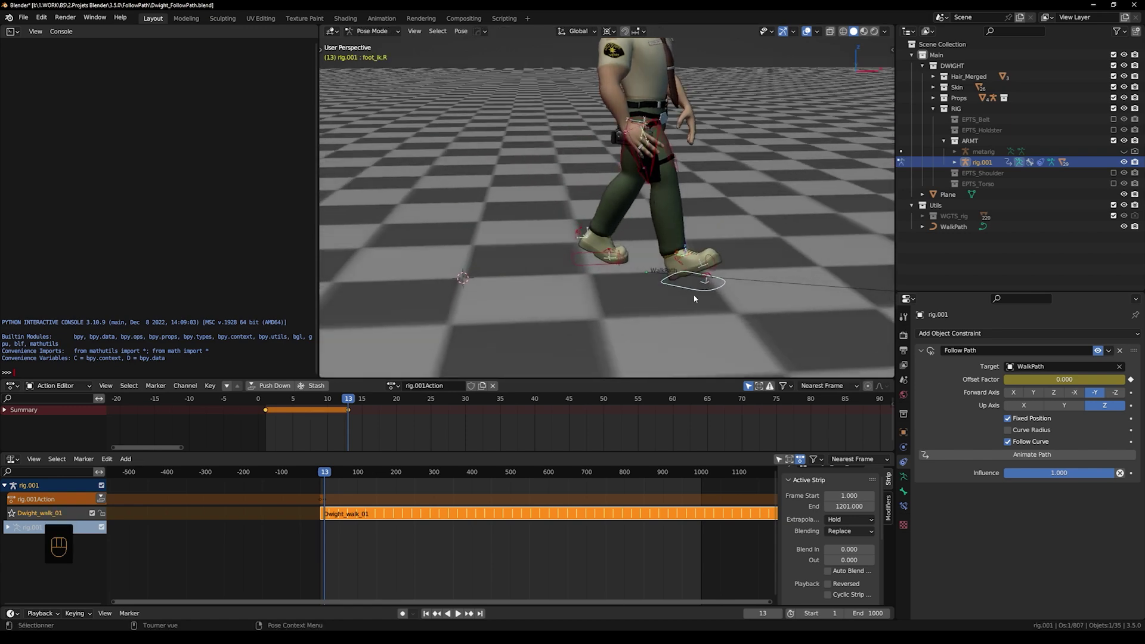
key(n)
click(817, 83)
key(ctrl+c)
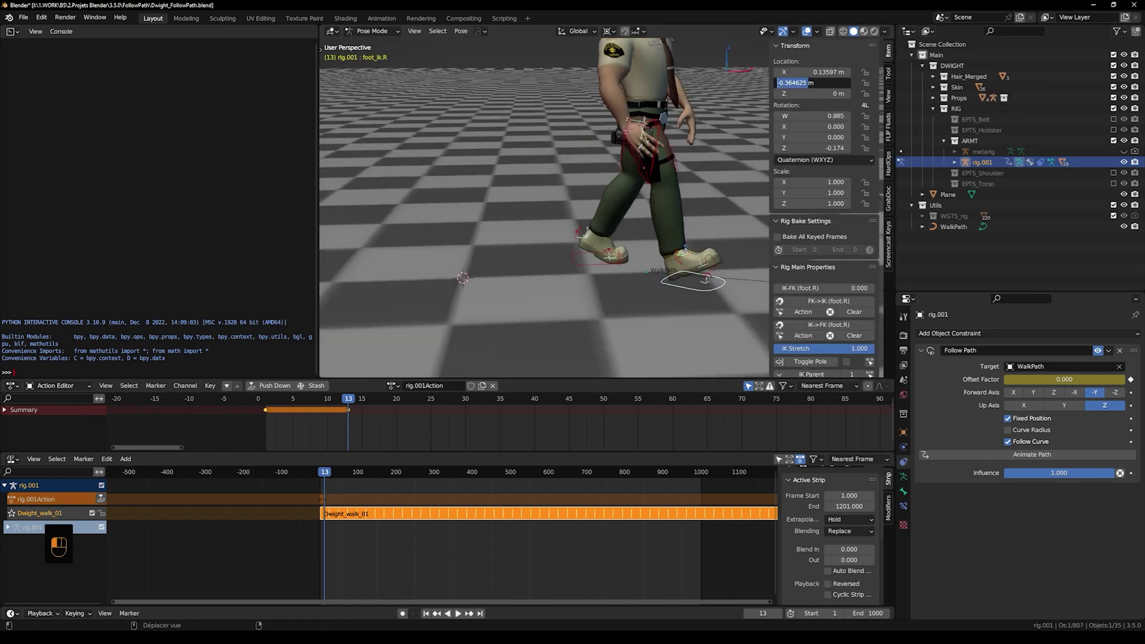
key(Return)
right_click(47, 372)
click(41, 439)
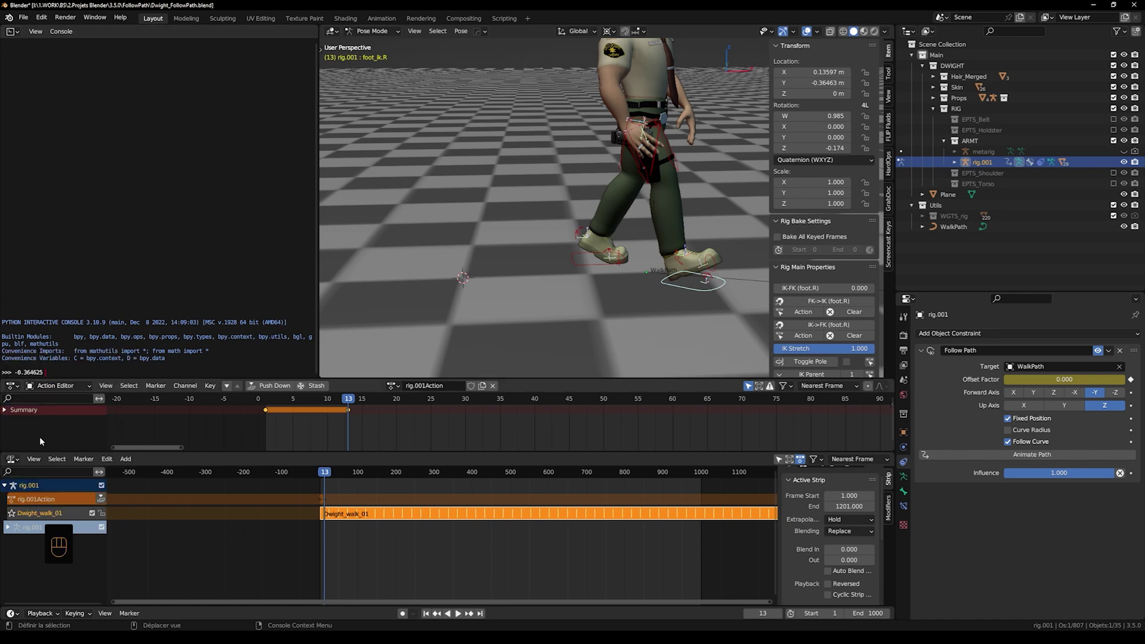
text(-)
Complete the console subtraction with the left foot IK control's Y location, 0.237065, and evaluate it
click(581, 258)
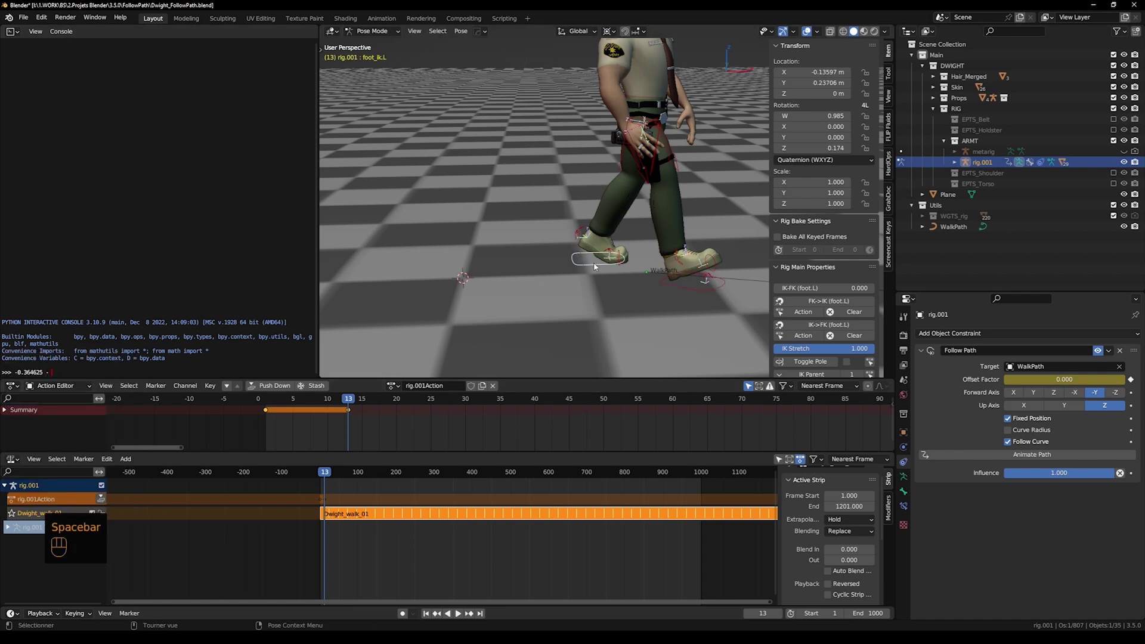
click(812, 82)
key(ctrl+c)
key(Return)
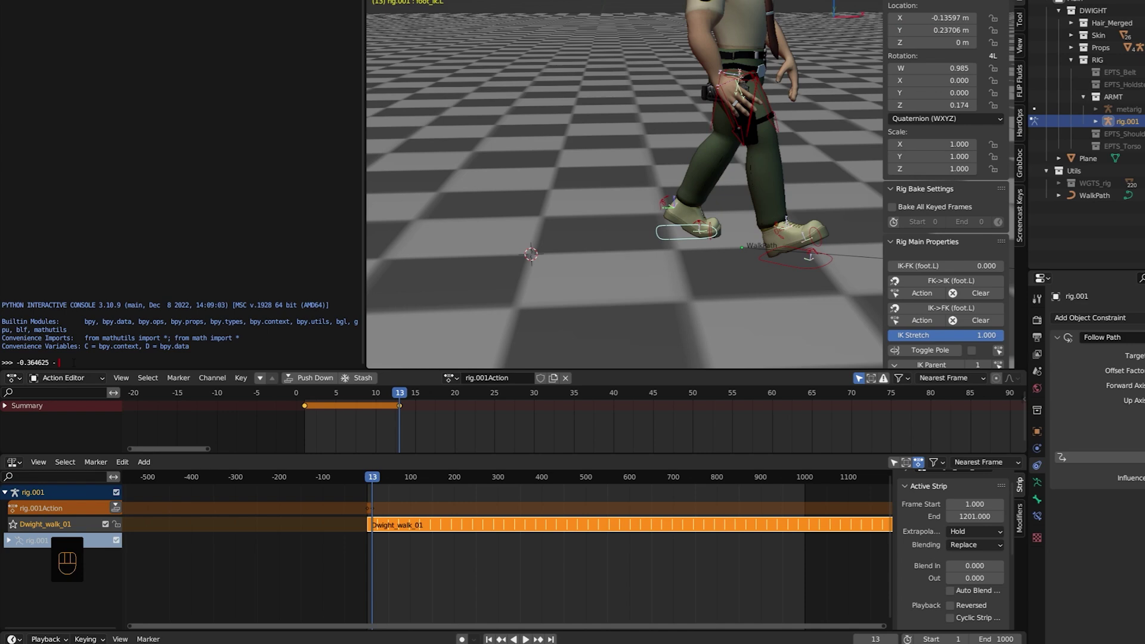
right_click(113, 365)
click(113, 365)
key(Return)
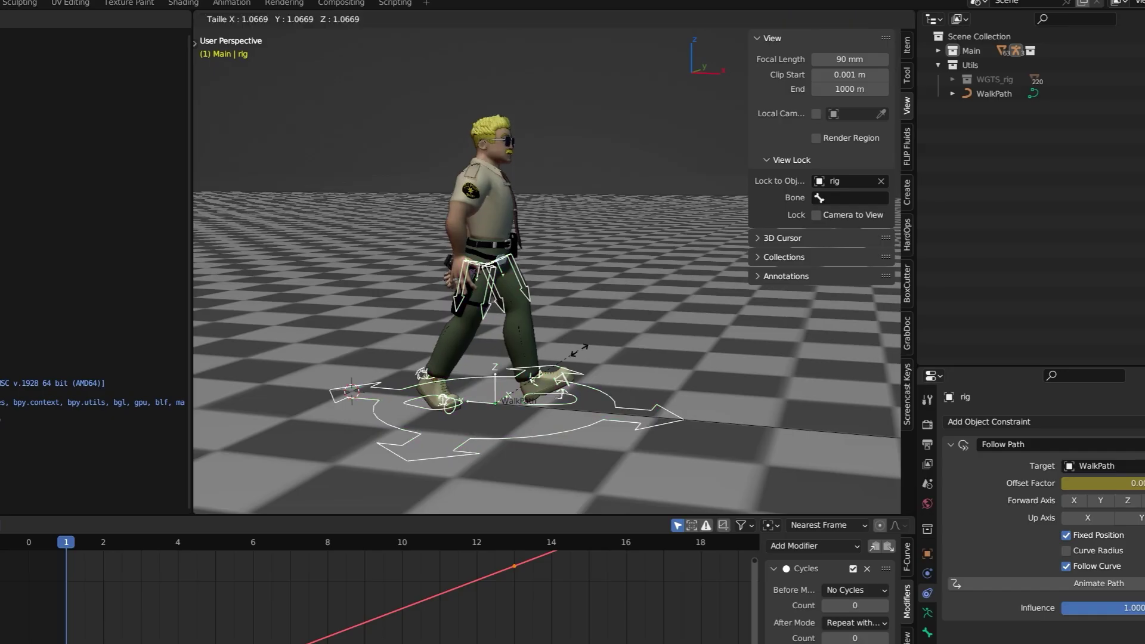
Scale the rig up uniformly to about 1.572
key(s)
click(608, 337)
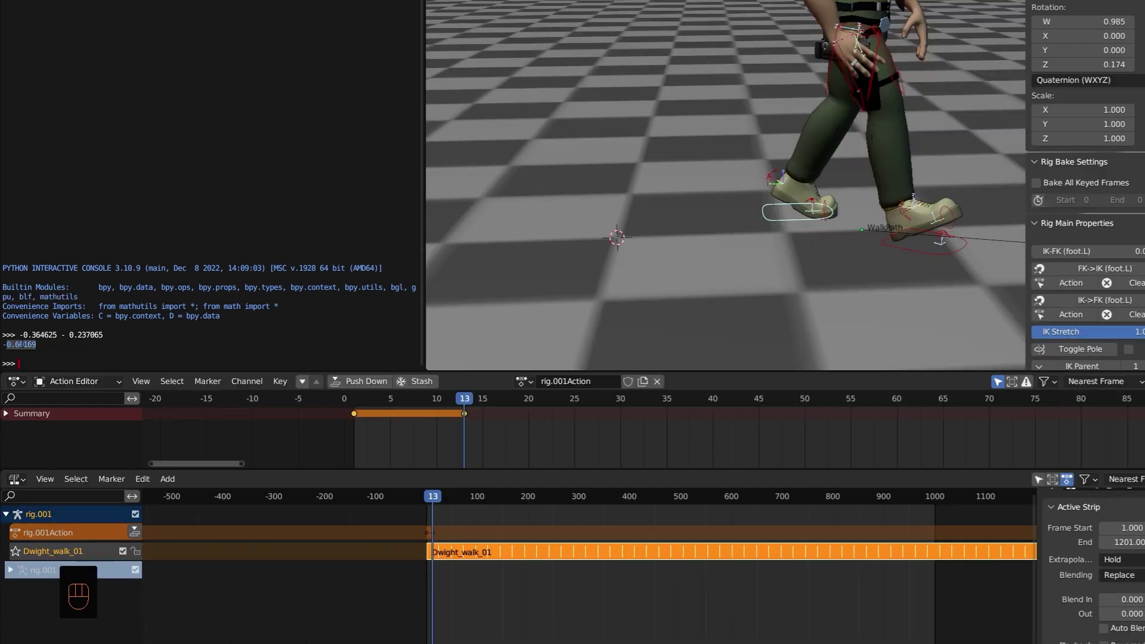
Copy 0.60169 from the console result and evaluate it divided by bpy.data.objects["WalkPath"].data.splines[0].calc_length()
right_click(22, 344)
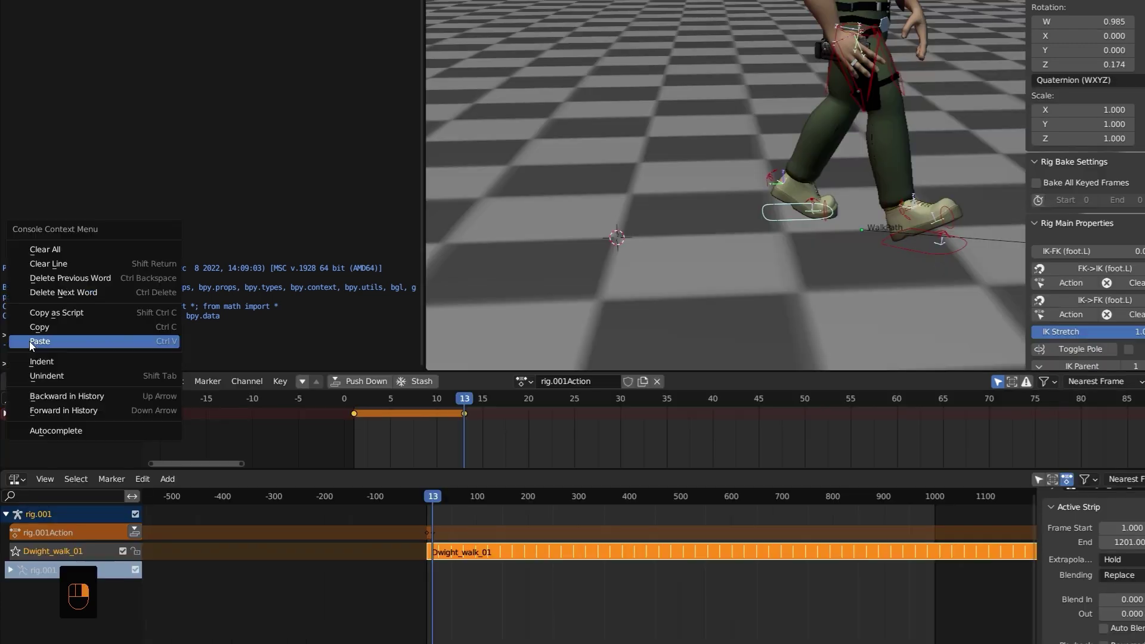
click(24, 341)
right_click(27, 362)
click(47, 382)
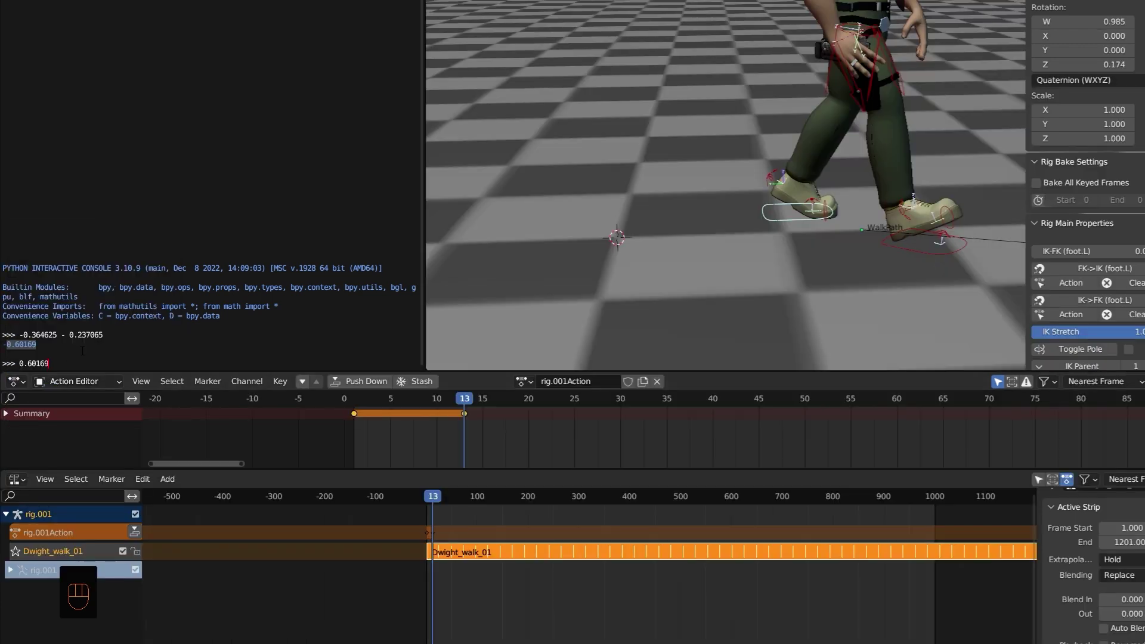
text(/ bpy.data.objects)
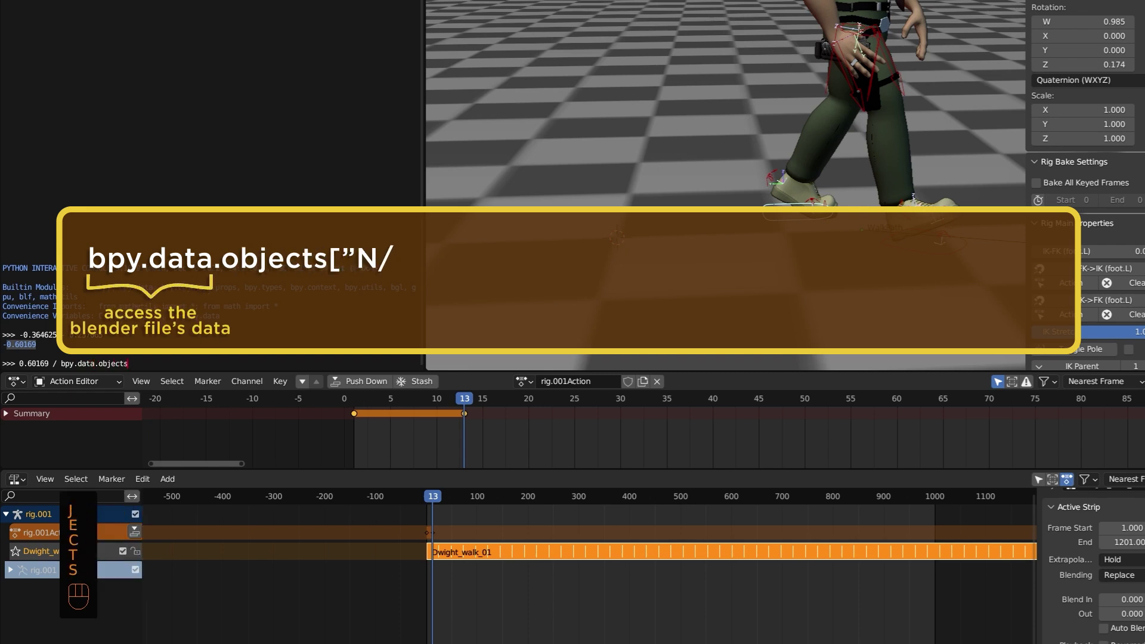
text(["WalkPath"].data)
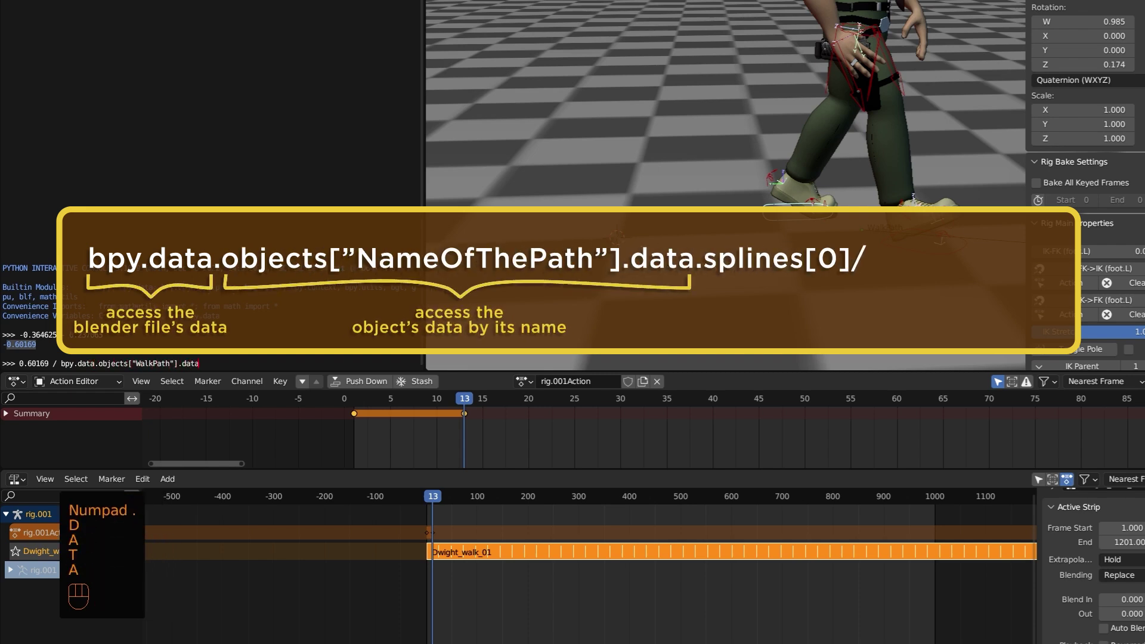
text(.splines[0].calc_length())
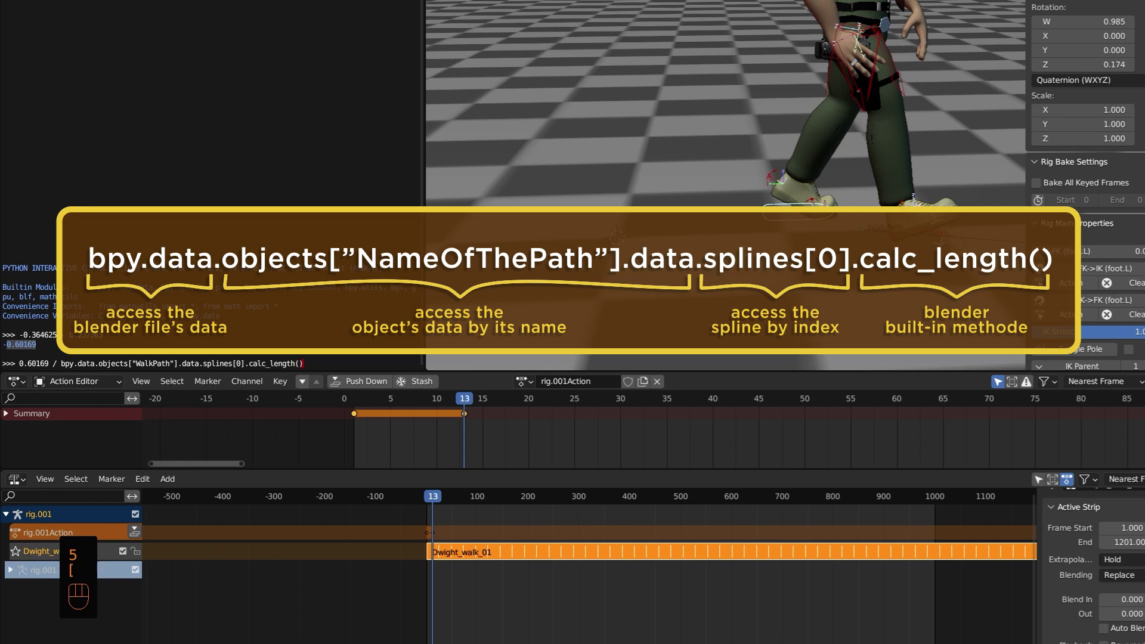
key(Return)
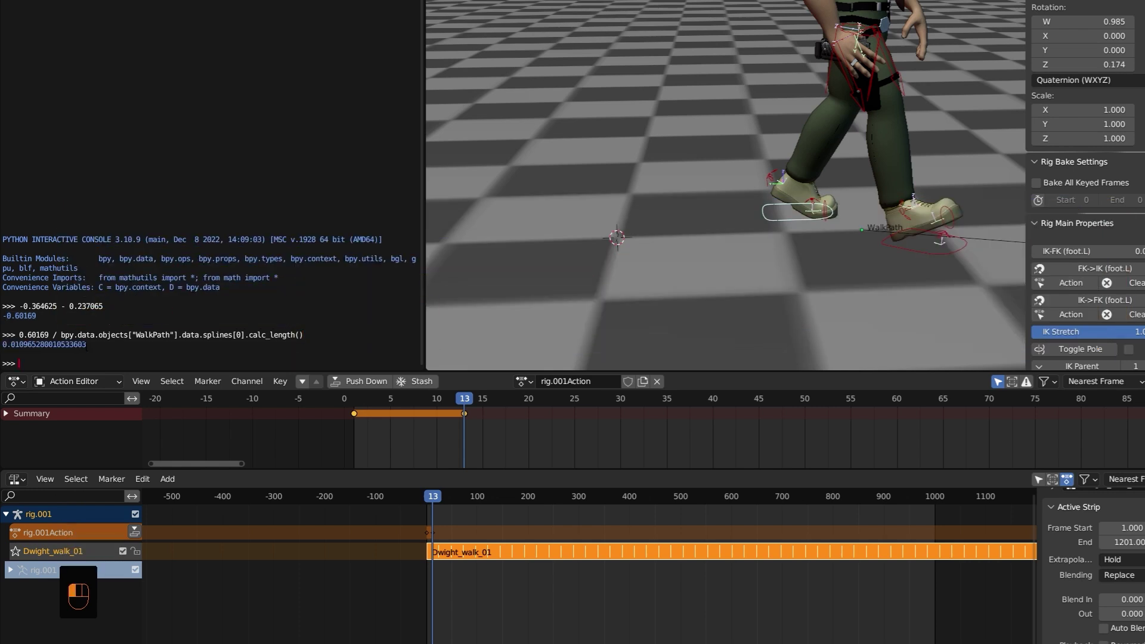
Copy the division result into the Offset Factor, 0.010965280010533603, and replace its keyframe on frame 13
right_click(5, 344)
click(28, 327)
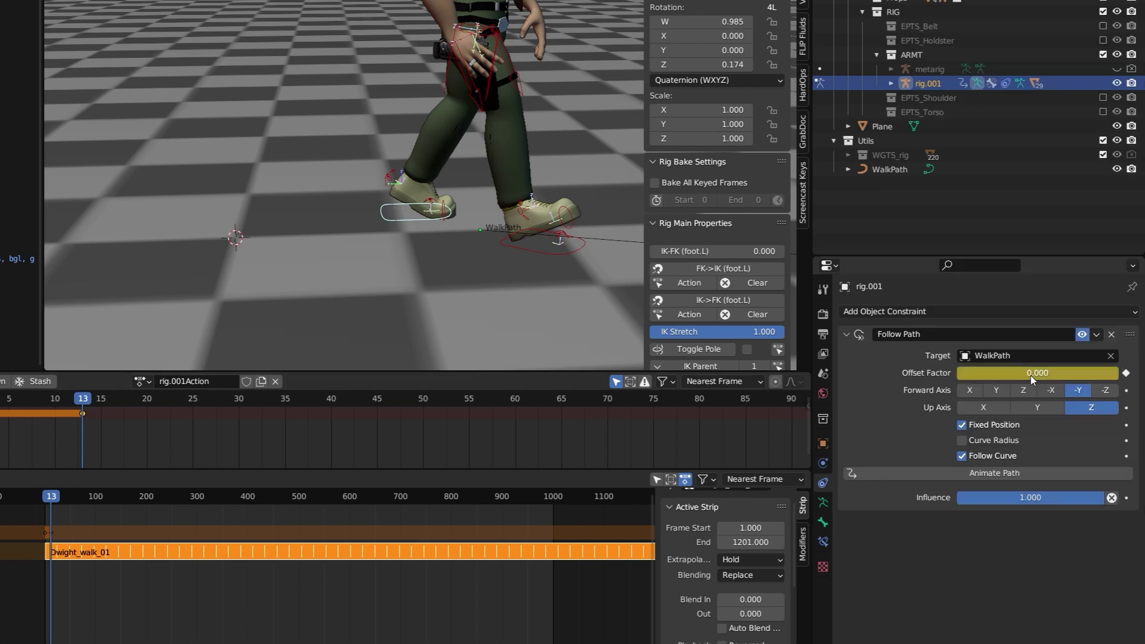
key(ctrl+v)
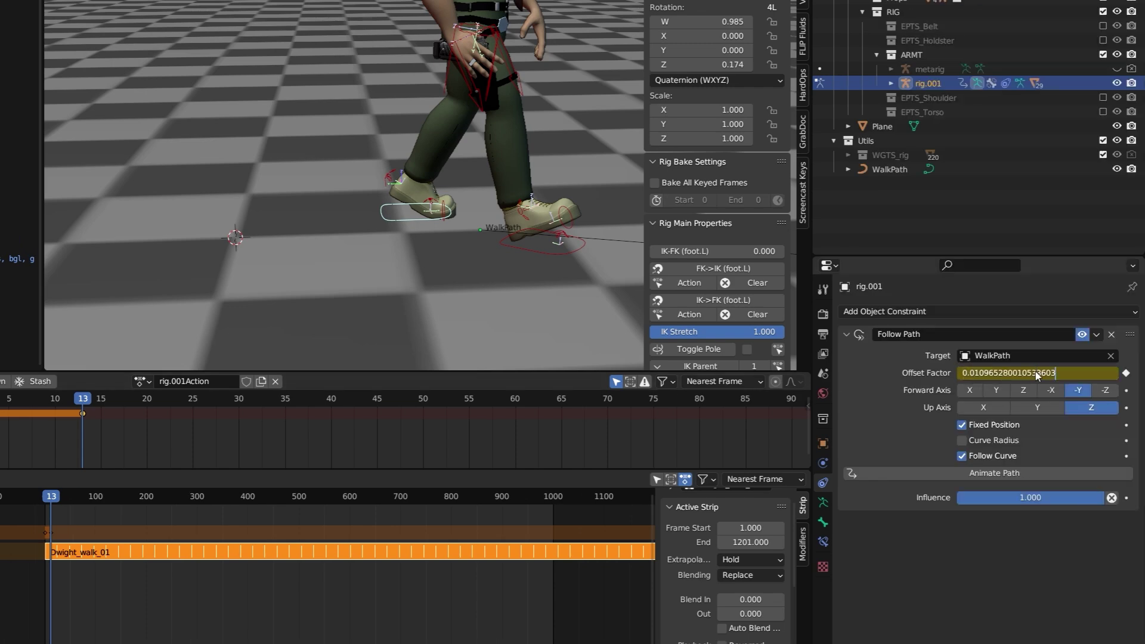
key(Return)
right_click(1032, 367)
click(975, 371)
Scrub through the step and set all Offset Factor keyframes to linear interpolation
drag(65, 401, 59, 401)
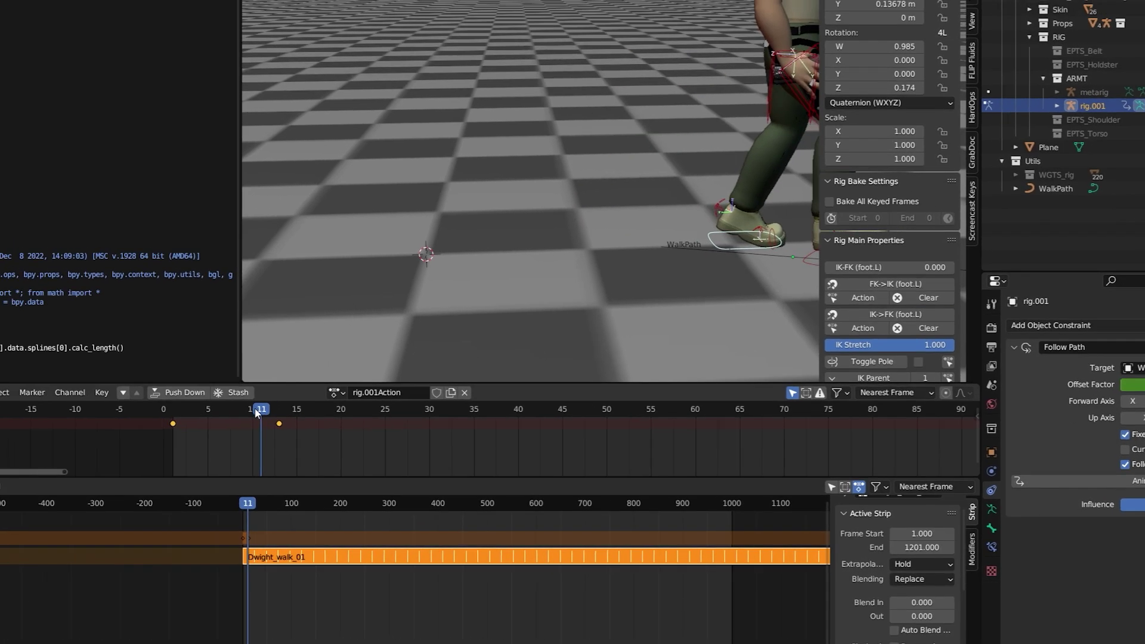
drag(257, 412, 188, 417)
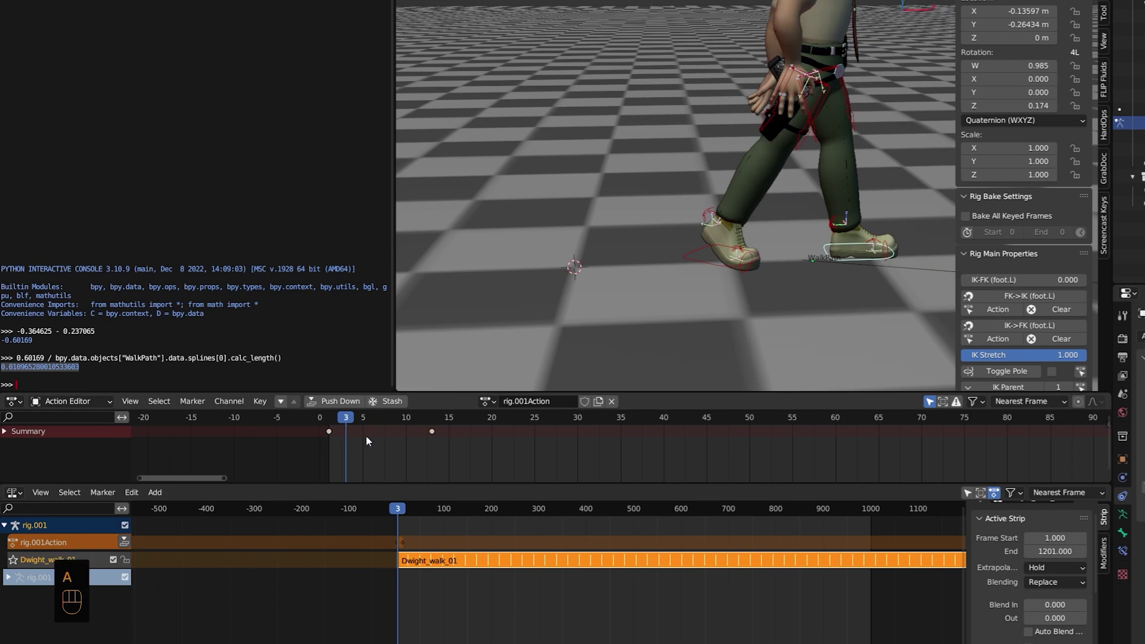
key(a)
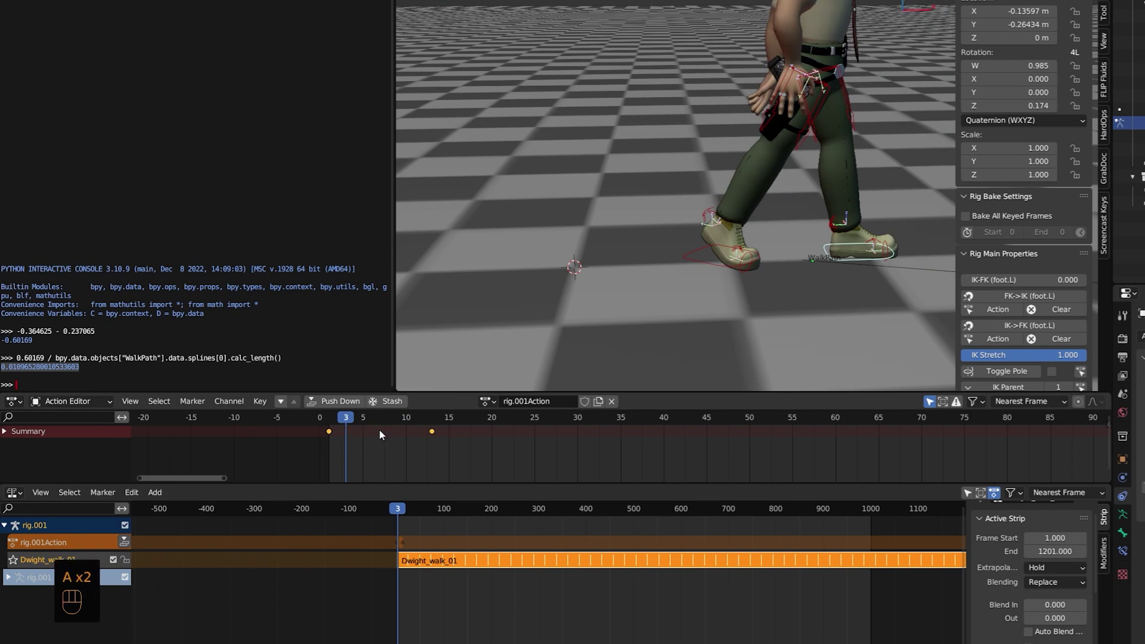
key(t)
click(328, 415)
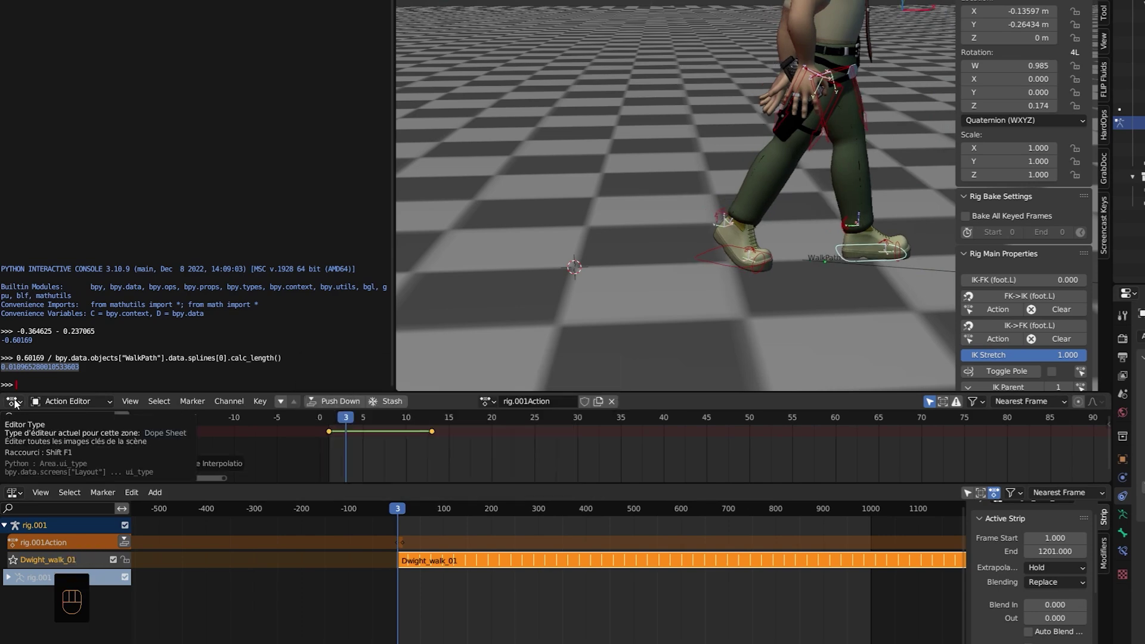
Show the Offset Factor curve in the Graph Editor and make its extrapolation cyclic
click(15, 400)
click(190, 469)
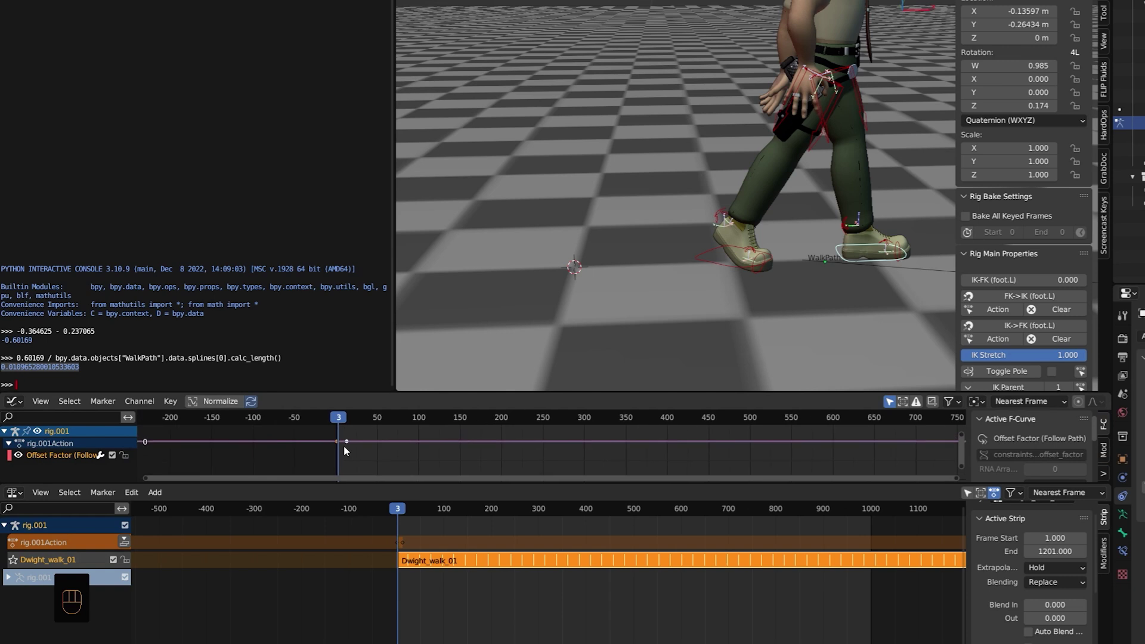
key(KP_Decimal)
key(shift+e)
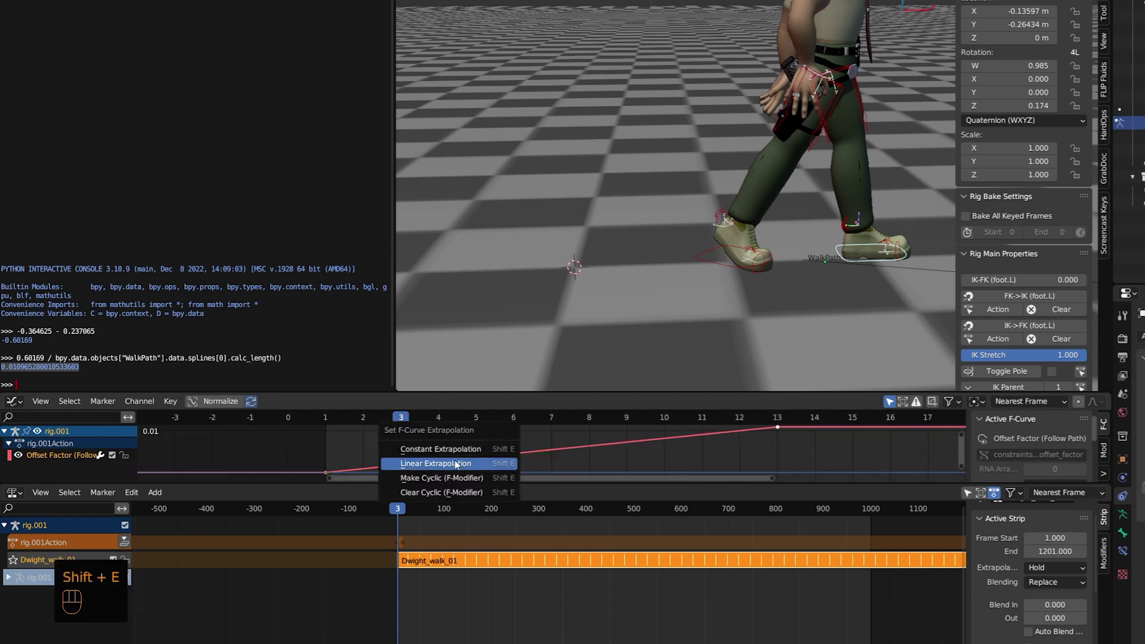
click(471, 477)
Set the curve's Cycles modifier to No Cycles before and Repeat with Offset after
click(1104, 449)
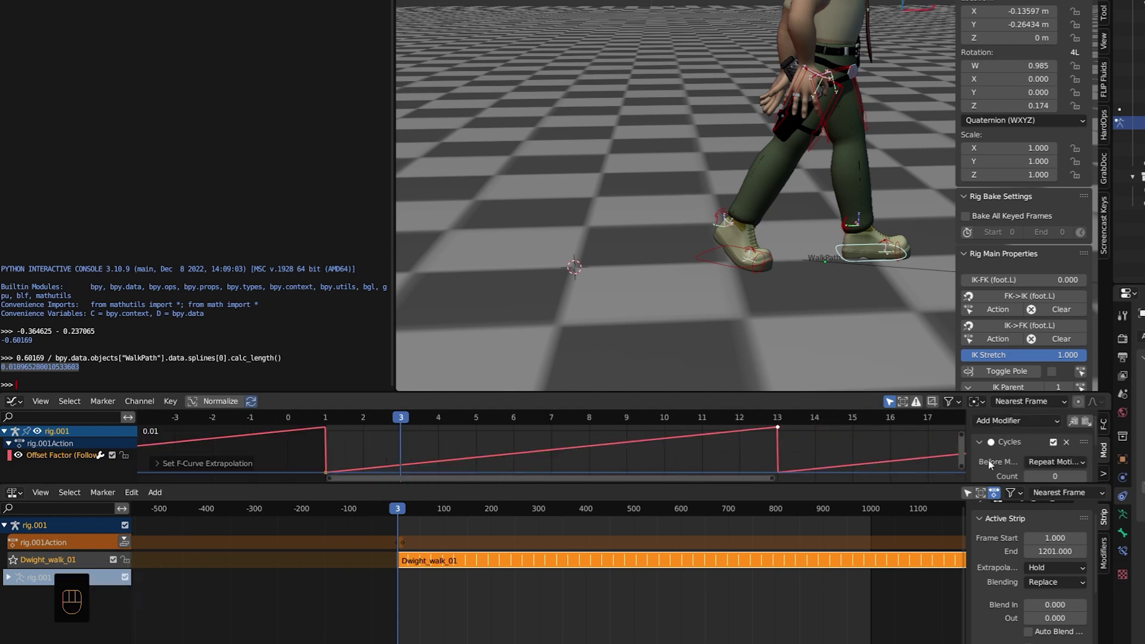
drag(1025, 484, 1025, 574)
click(1055, 461)
click(1047, 476)
click(1052, 492)
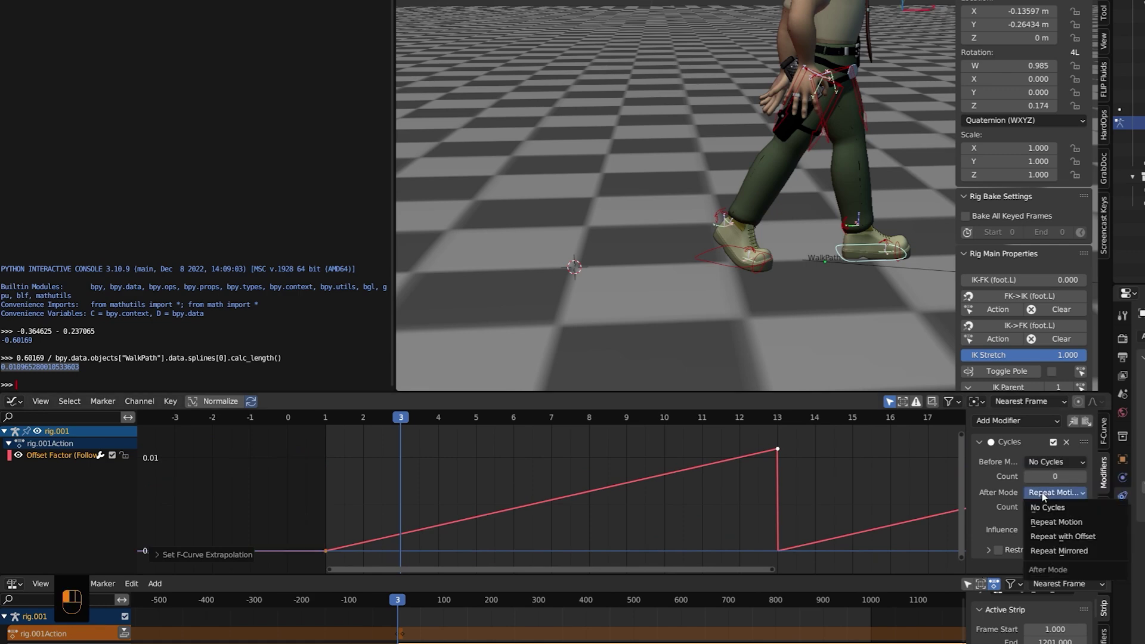
click(1051, 536)
Play the animation to check the character's walk along the path
scroll(829, 244, down, 3)
shift+middle_drag(828, 242, 680, 252)
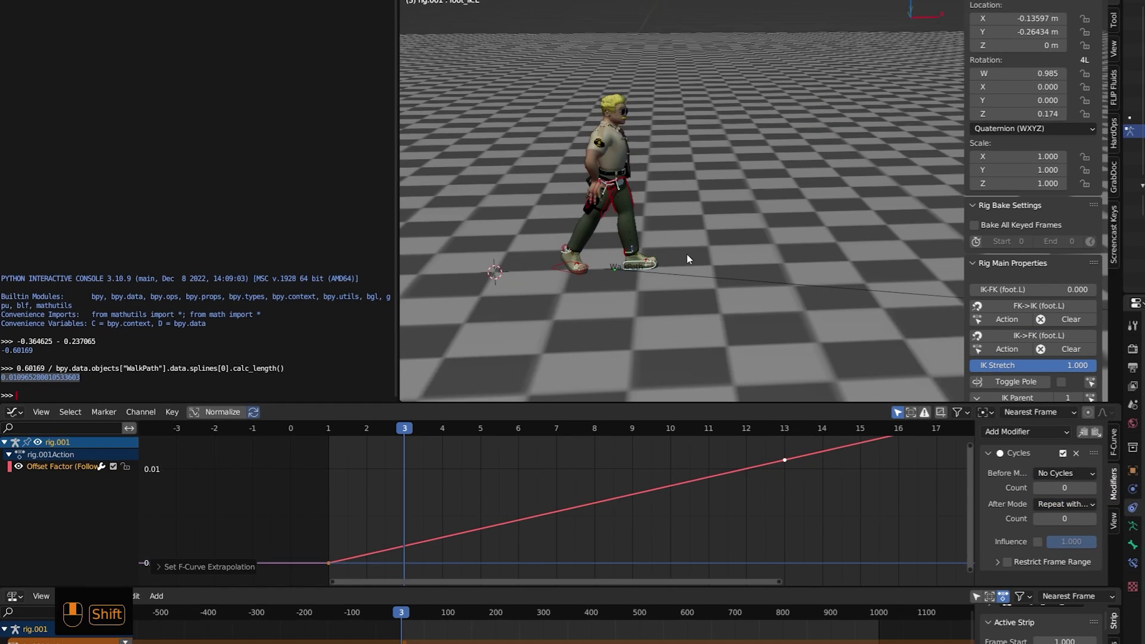
key(space)
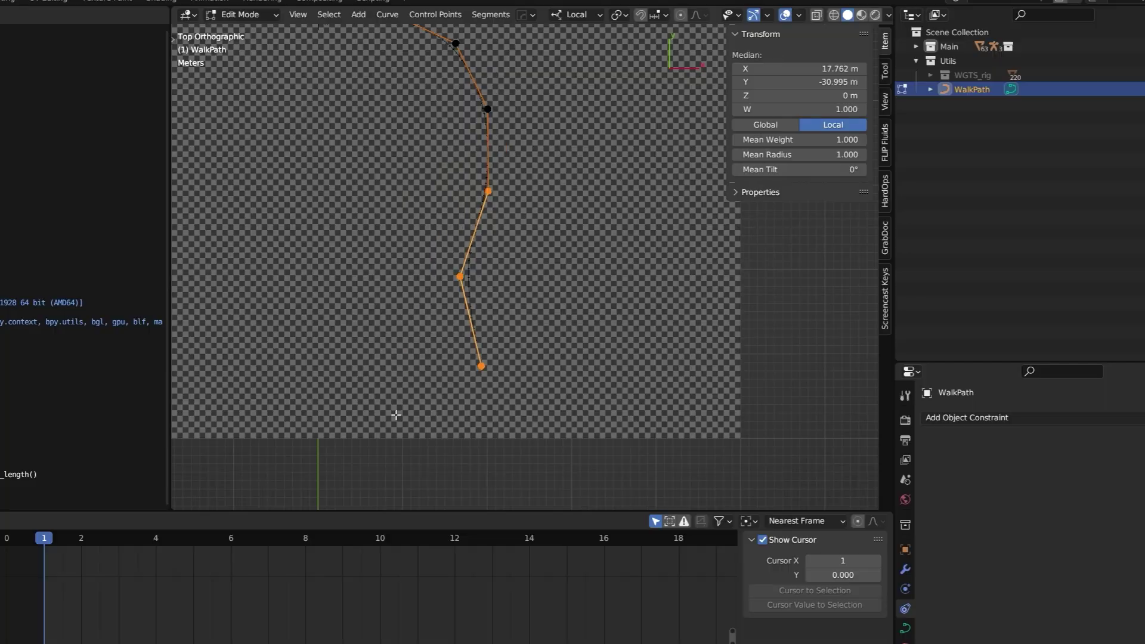
Delete the three selected control points at the end of WalkPath and leave Edit Mode
key(x)
click(396, 412)
key(Tab)
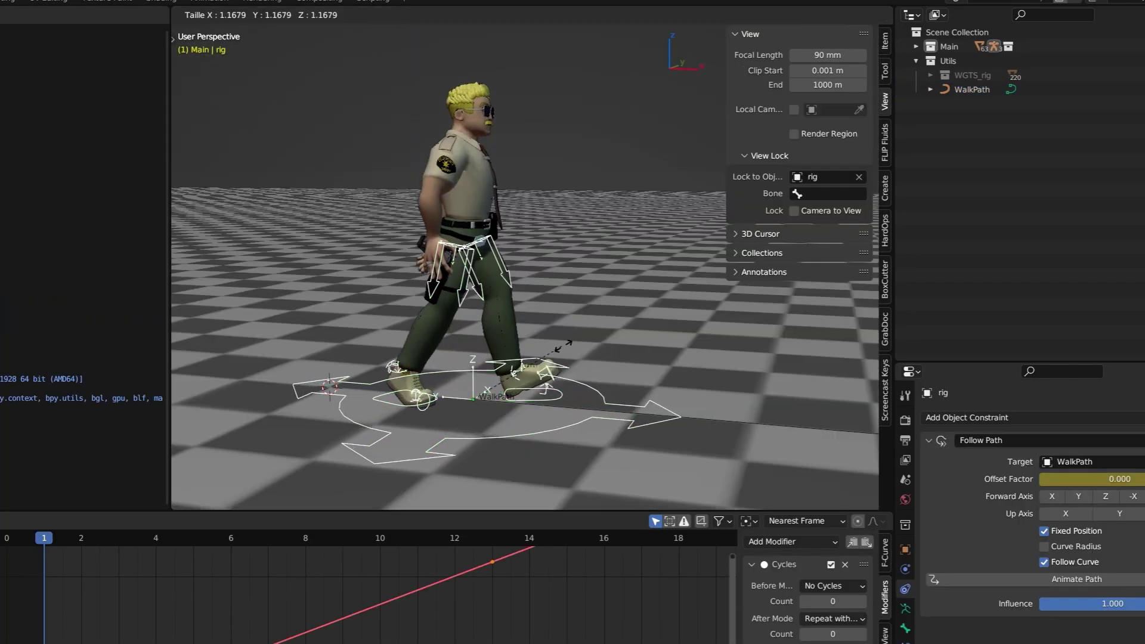
Scale the character rig uniformly to 1.572
click(586, 332)
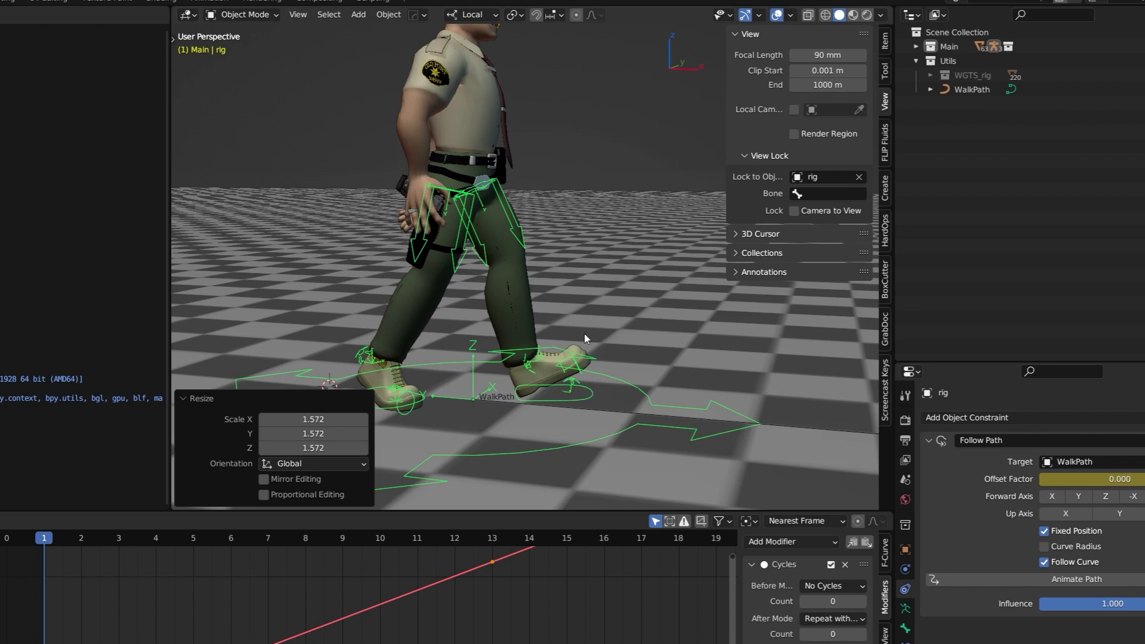
Play the animation to check how the scaled character's feet move along the path
key(space)
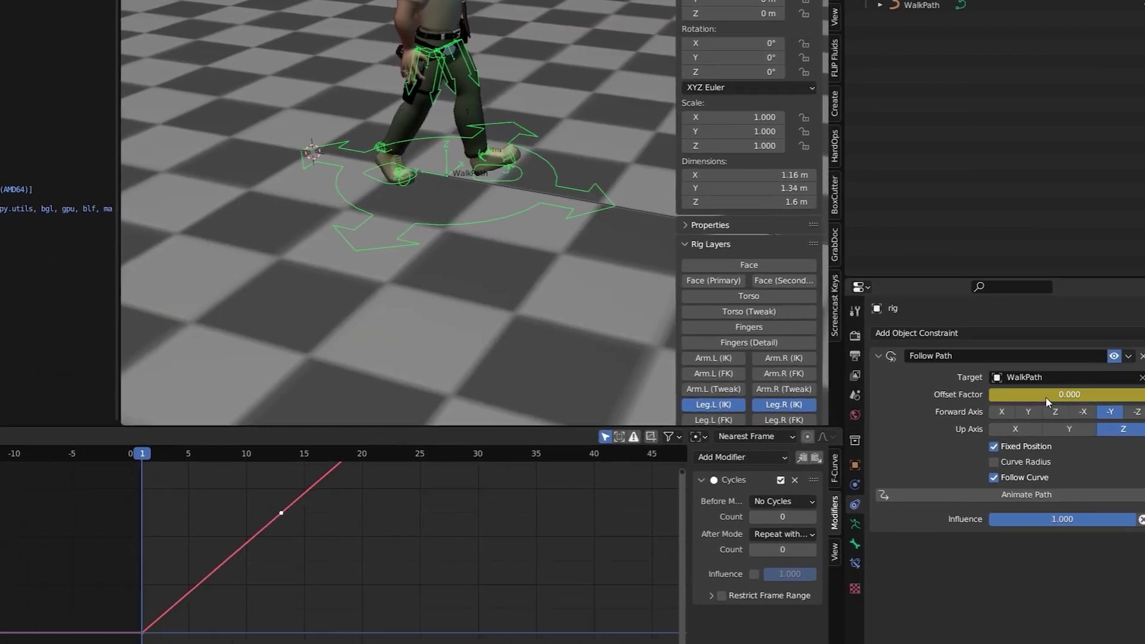
Clear the Offset Factor keyframes on the rig's Follow Path constraint and open a driver for it in the Drivers Editor
right_click(1007, 341)
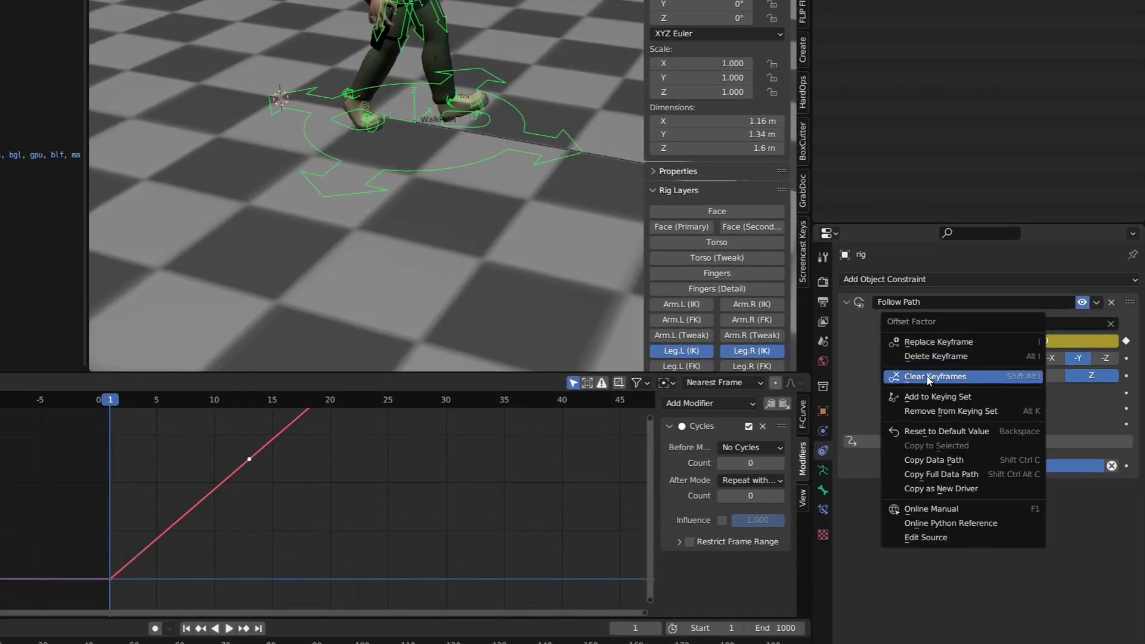
click(930, 357)
click(873, 635)
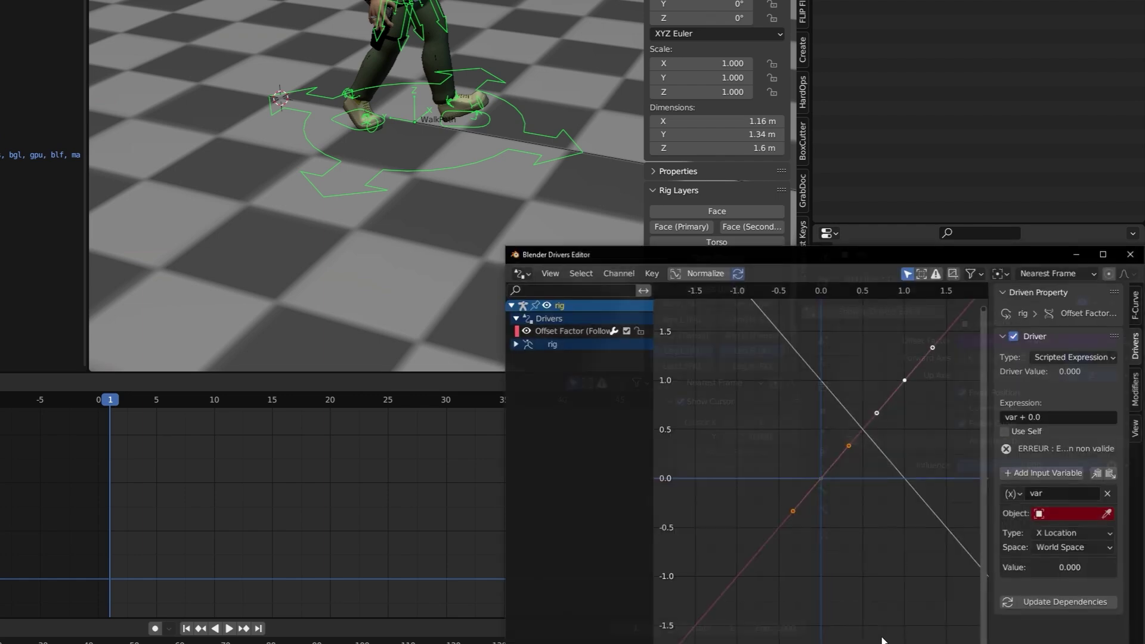
drag(731, 232, 712, 0)
drag(946, 201, 758, 200)
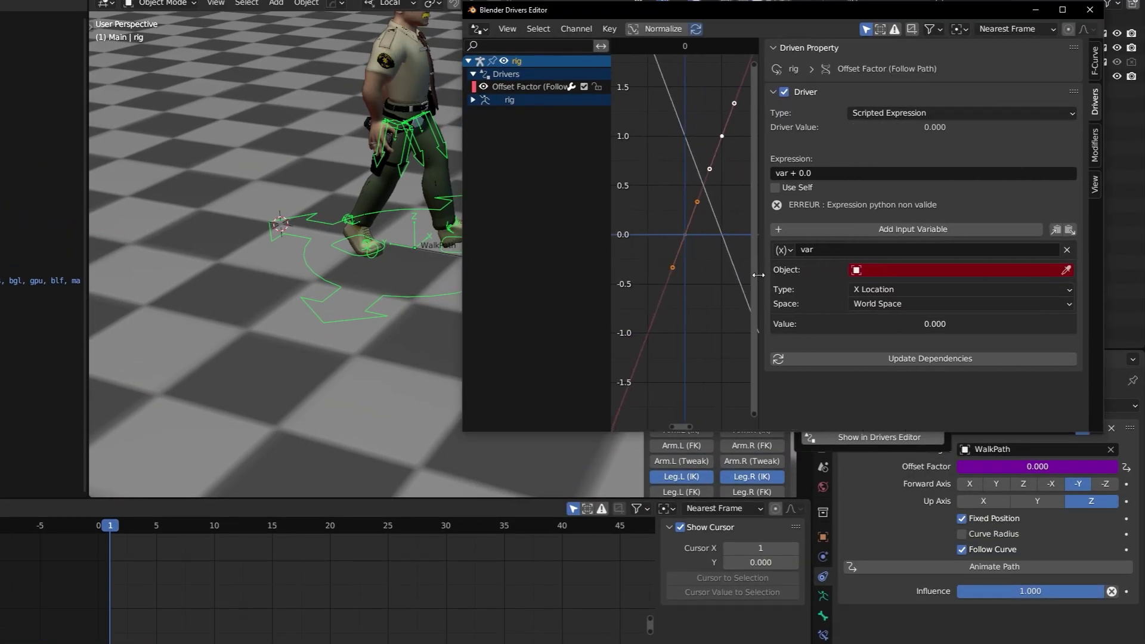
Delete the driver's default variable and set its expression to 0.60169 / bpy.data.objects["WalkPath"].data.splines[0].calc_length()
click(1065, 250)
click(859, 175)
text(0.60169)
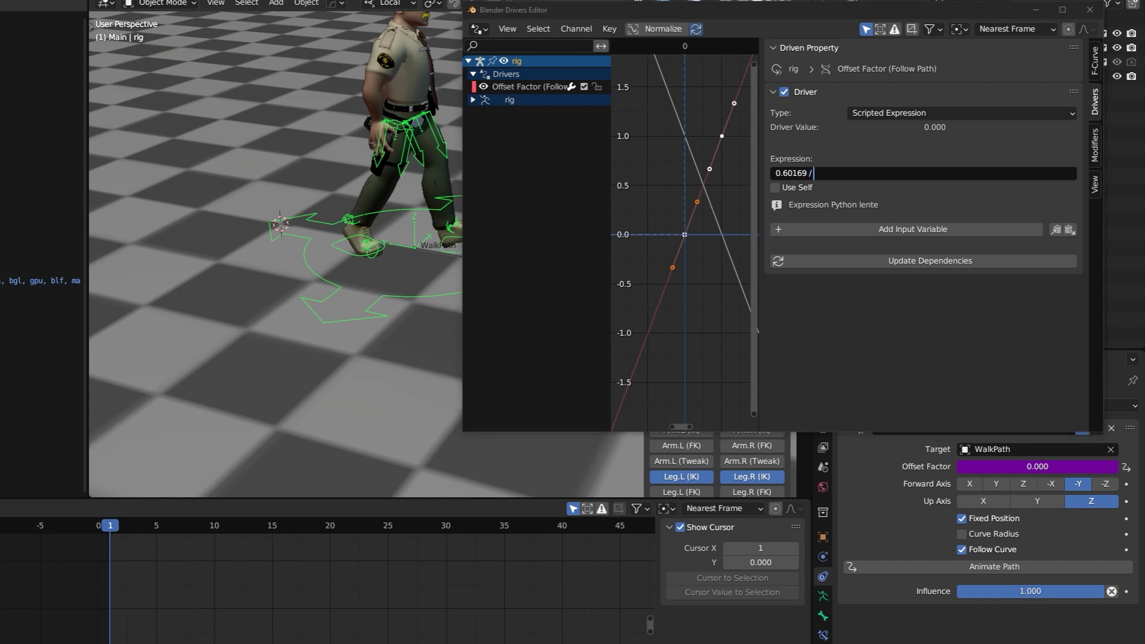
text(bpy.data.objects["WalkPath"].data.splines[0].calc_length())
key(Return)
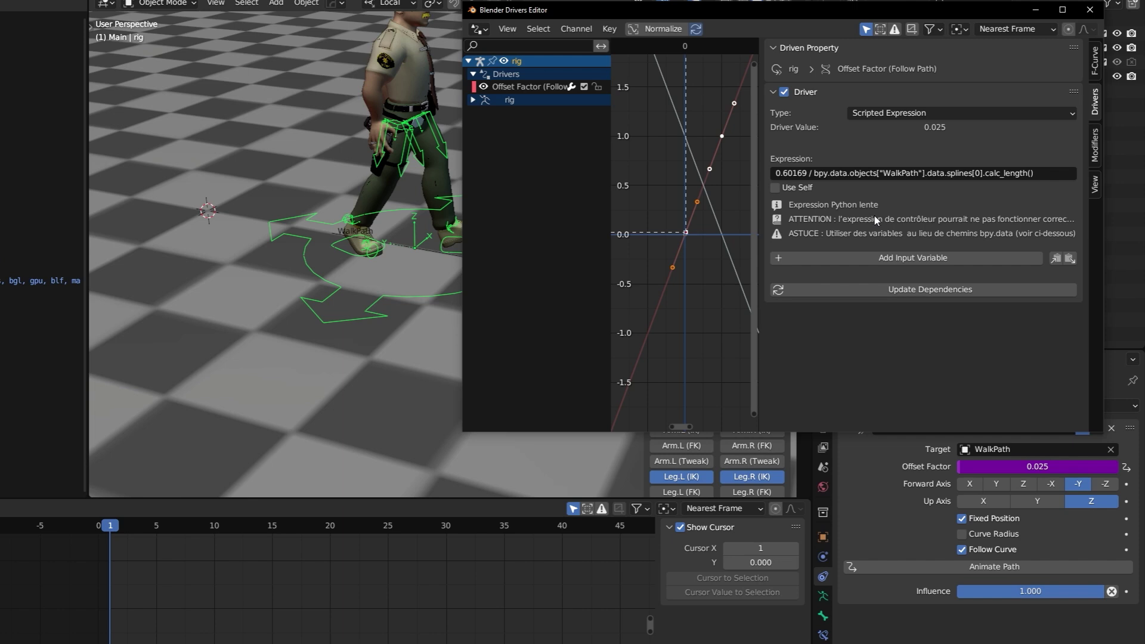
Select WalkPath, add a custom property to its curve data and open the property's settings
click(428, 249)
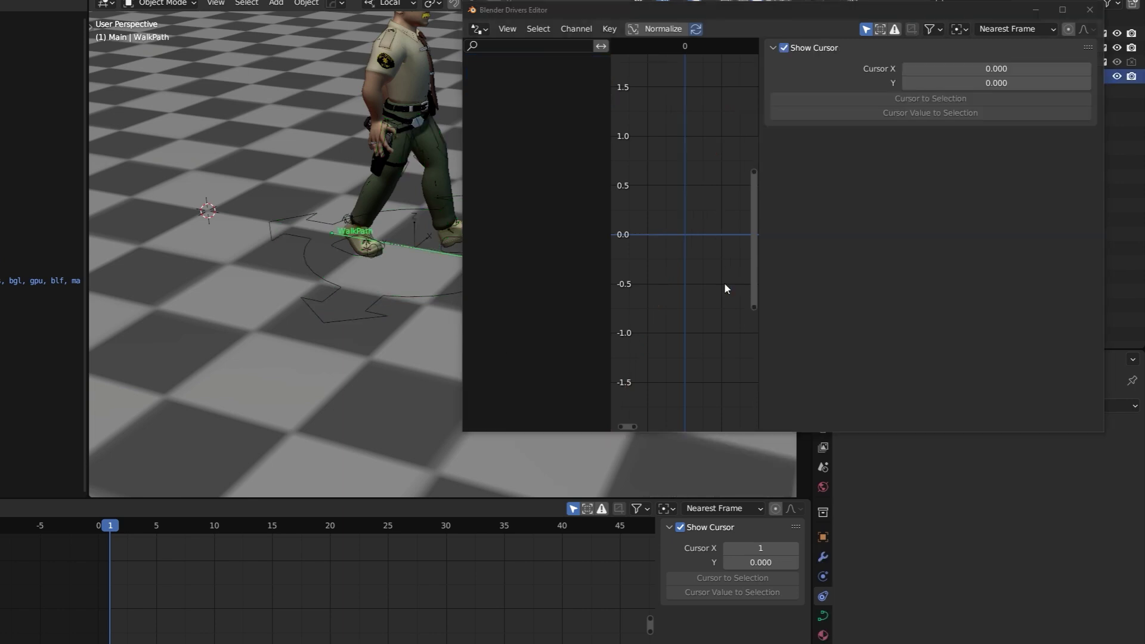
click(823, 618)
click(852, 540)
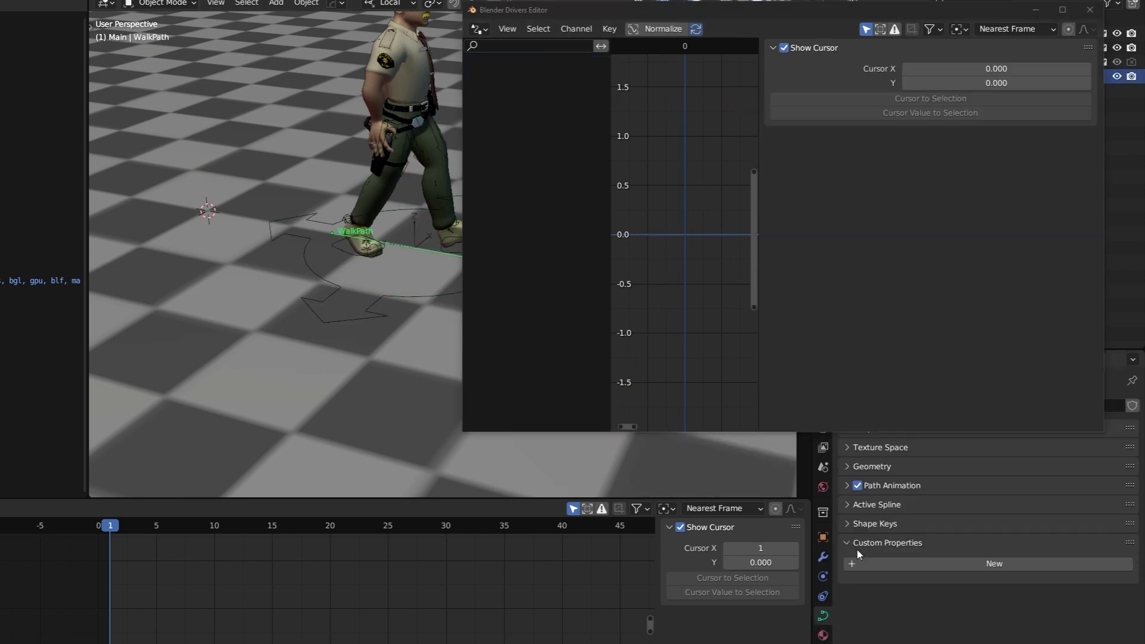
click(915, 565)
click(1106, 588)
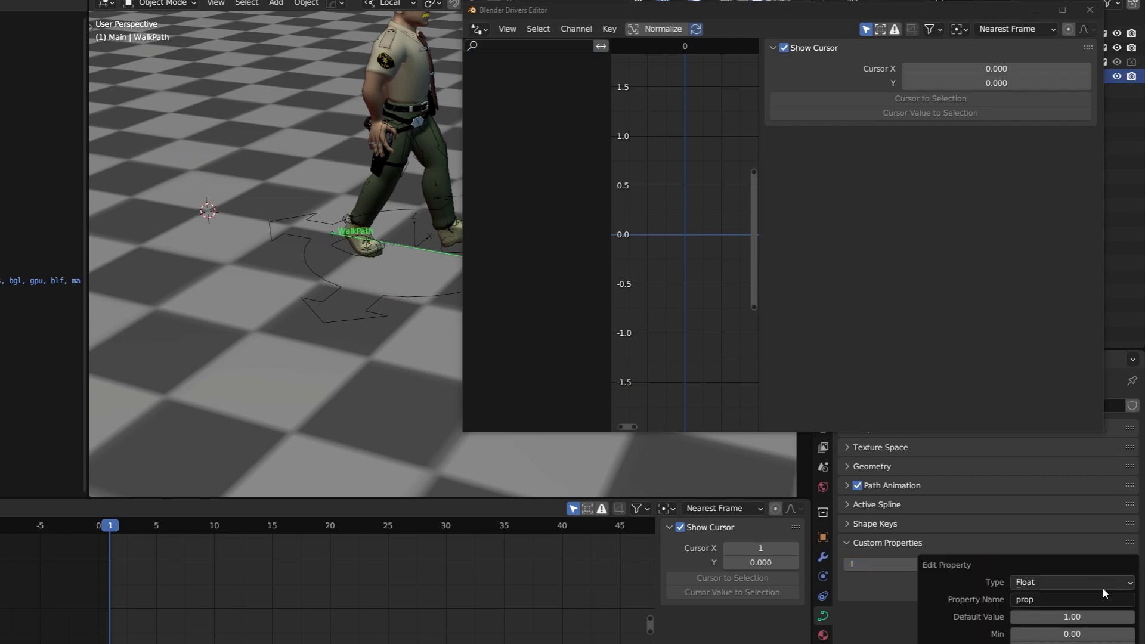
Change the custom property's type to String and name it path_length
drag(1078, 565, 319, 222)
click(284, 239)
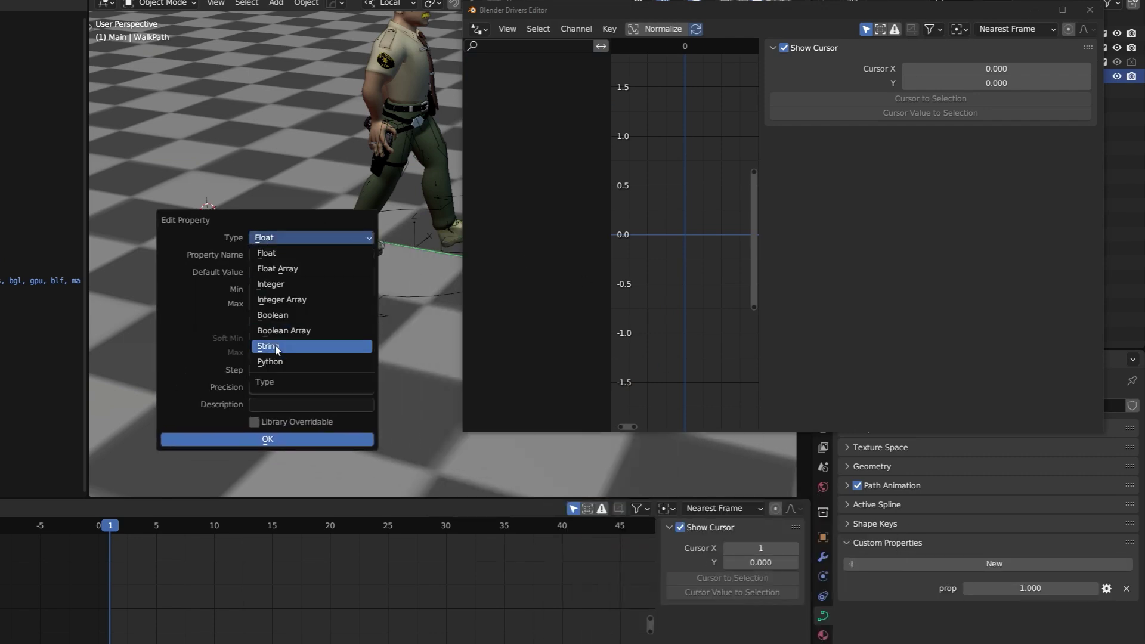
click(357, 348)
click(308, 254)
text(path_length)
key(Tab)
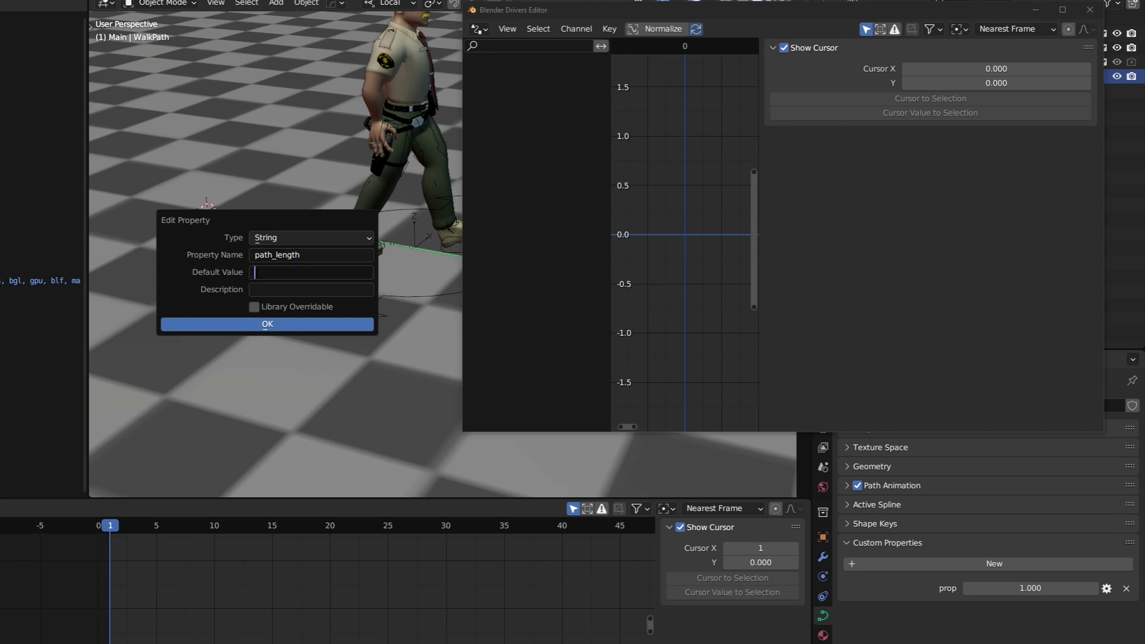
Paste the copied expression as path_length's default value, confirm the settings and reset the property to that default
key(ctrl+v)
click(218, 274)
click(221, 324)
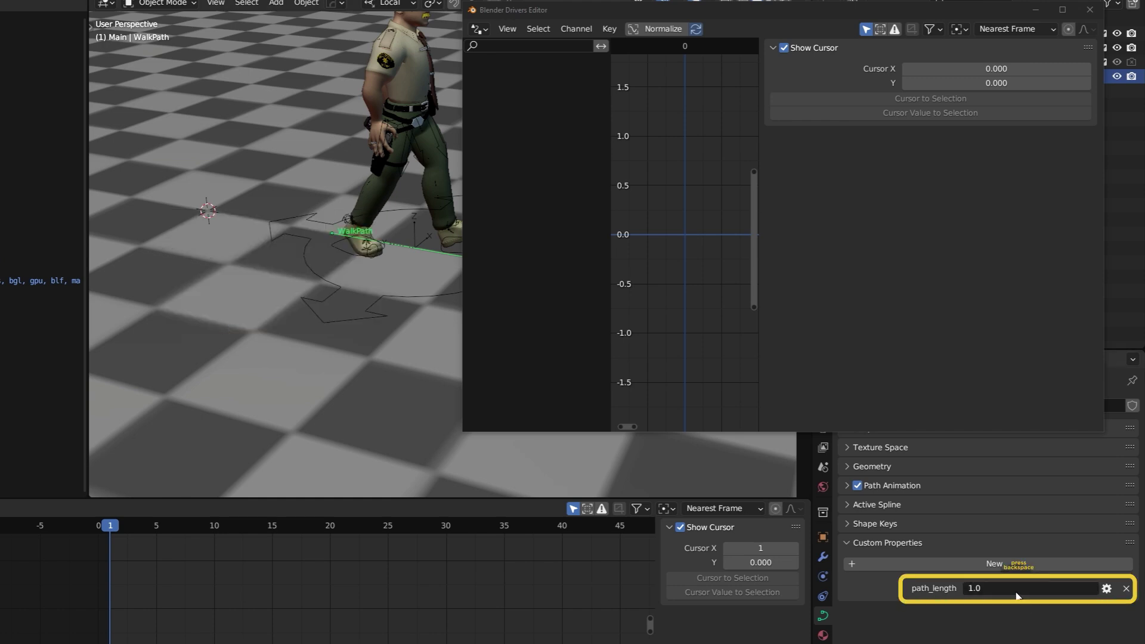
key(BackSpace)
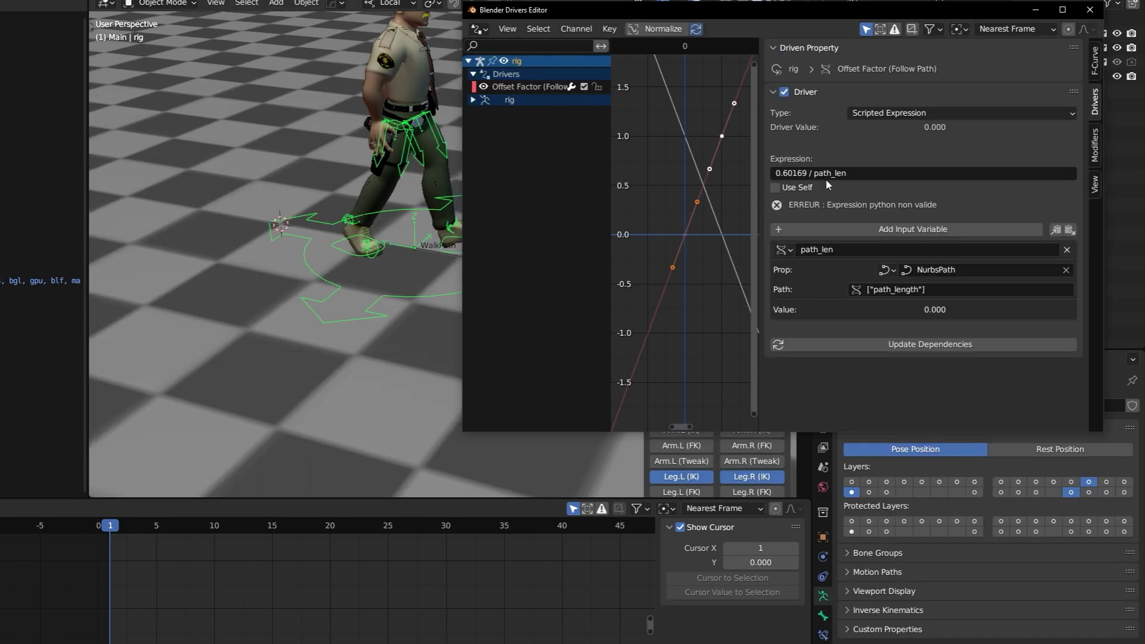
Wrap the path_len variable in eval() in the Offset Factor driver's expression
click(815, 174)
text(eval()
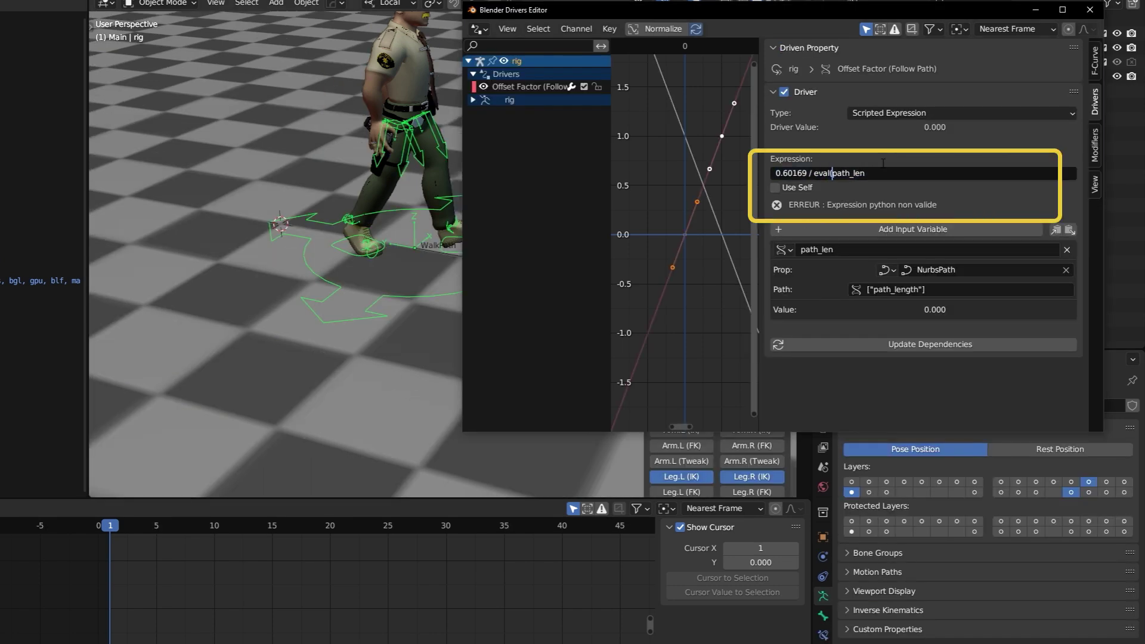
key(Return)
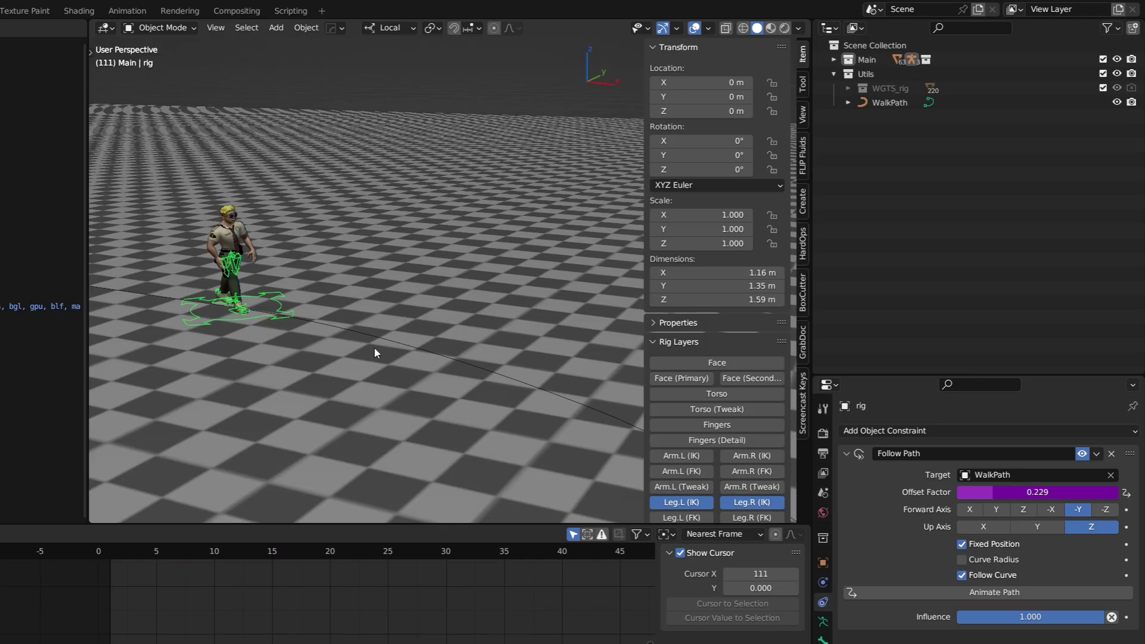
Edit the WalkPath curve from the top view and play the animation to check the character's walk along it
click(375, 371)
key(KP_7)
key(Tab)
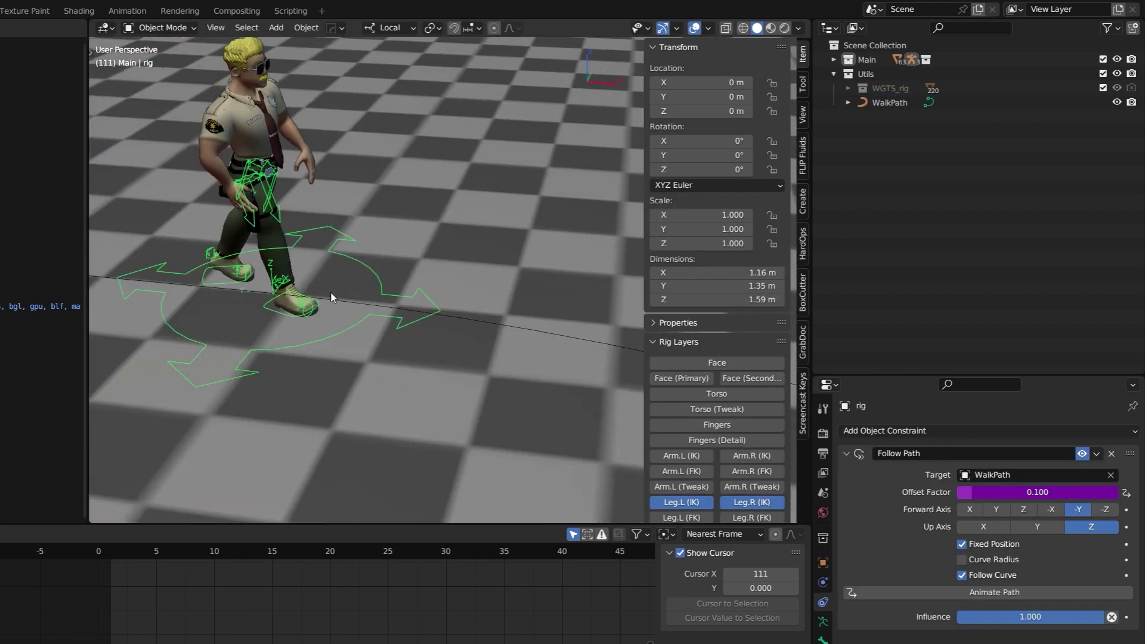
key(space)
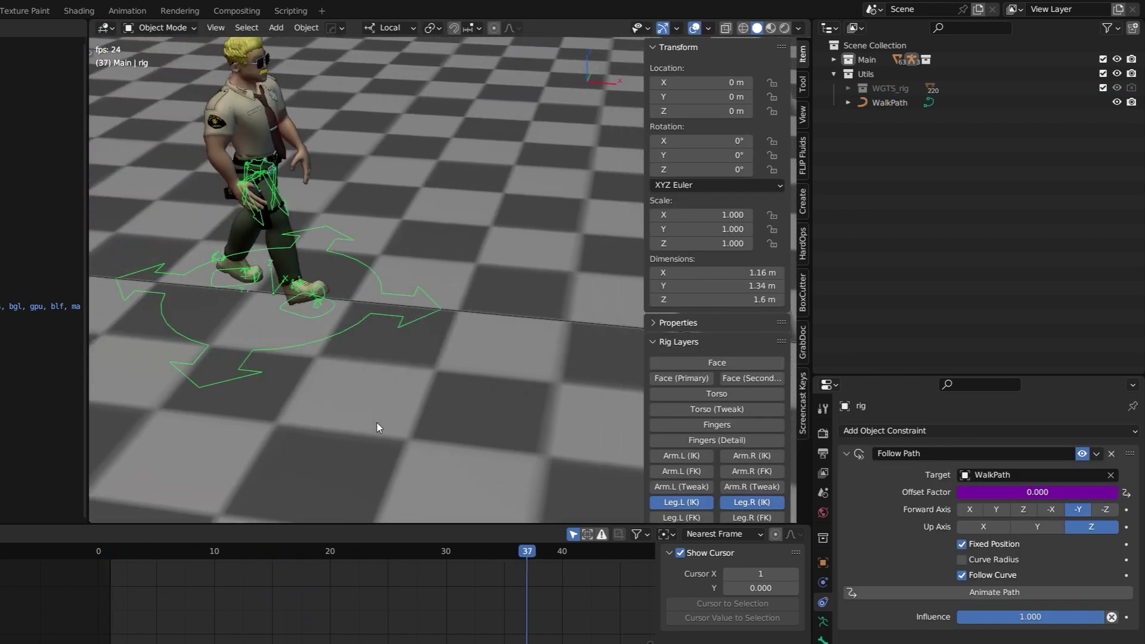